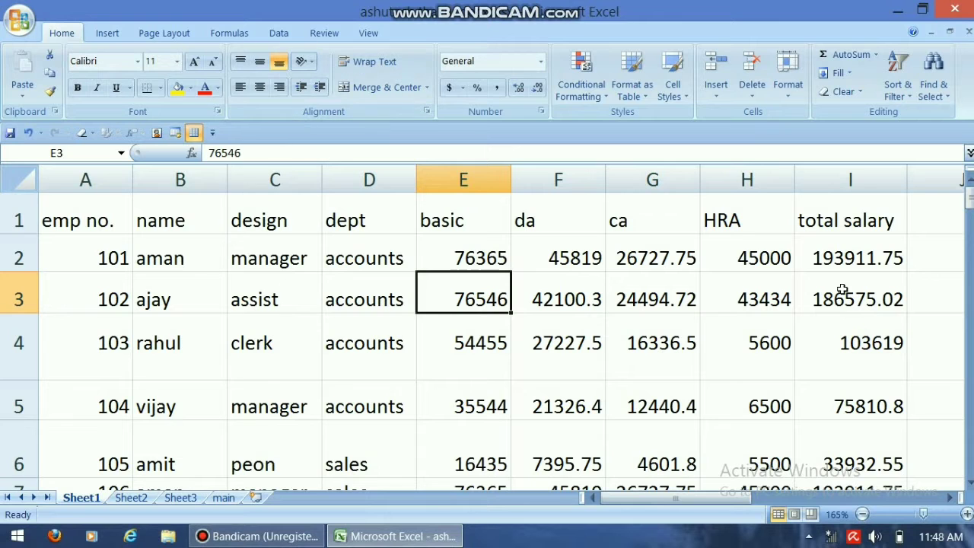
pyautogui.click(222, 37)
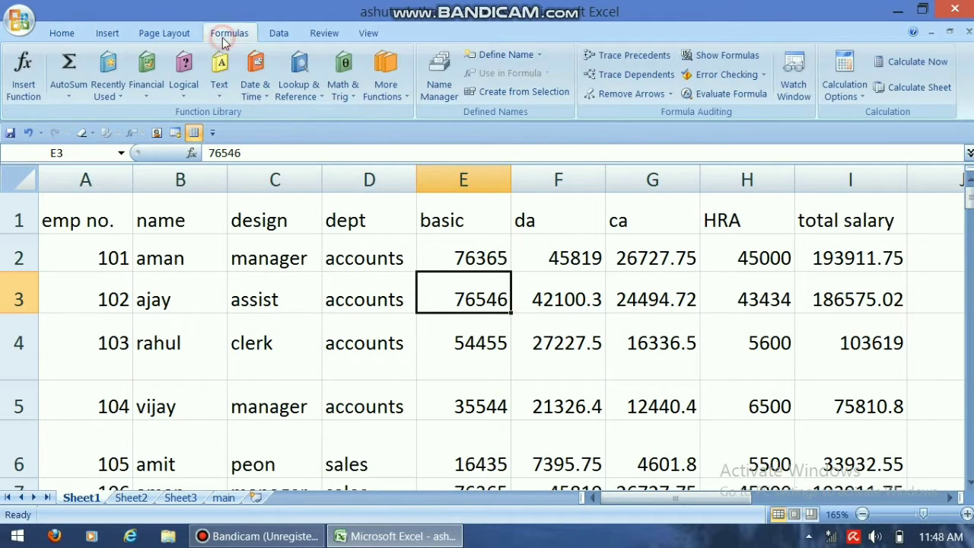
pyautogui.click(29, 98)
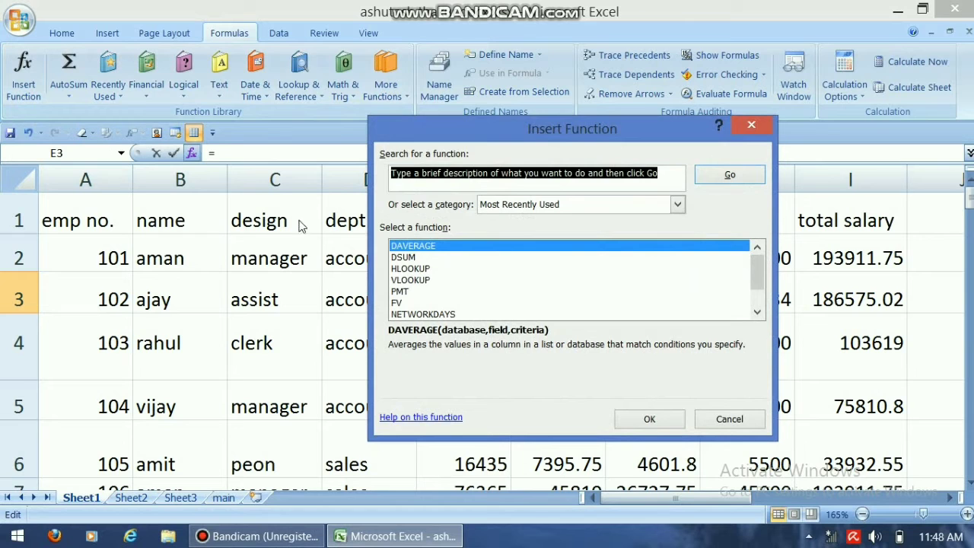
pyautogui.click(729, 420)
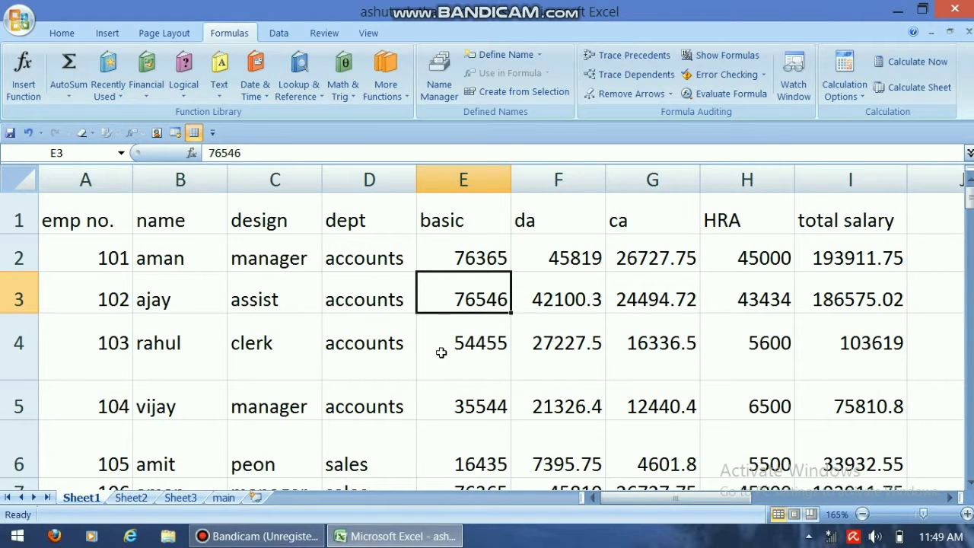
# Step: Examine the salary columns from basic to total salary and the empty summary table with its total, average, maximum, minimum and count rows
pyautogui.click(477, 256)
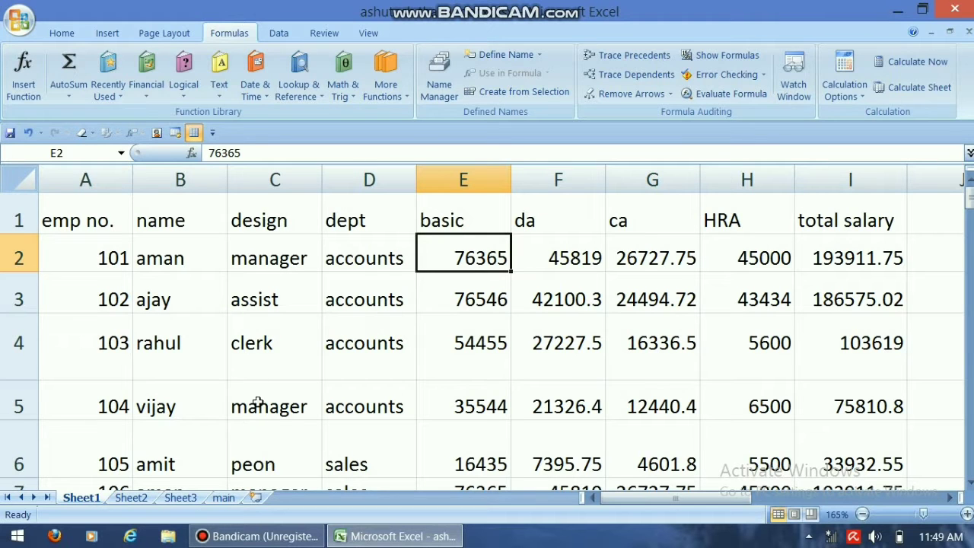
pyautogui.moveTo(462, 223); pyautogui.dragTo(836, 216)
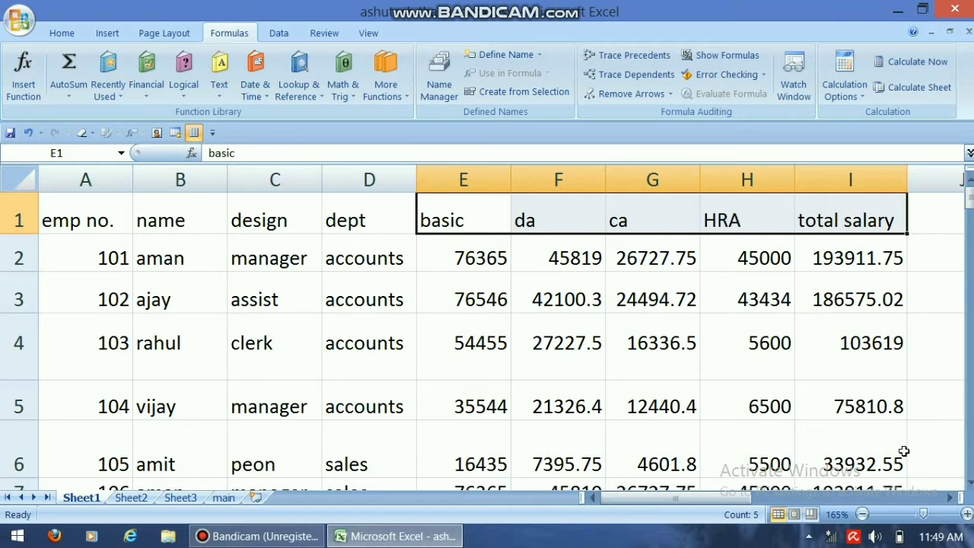
pyautogui.moveTo(957, 516)
pyautogui.click(949, 498)
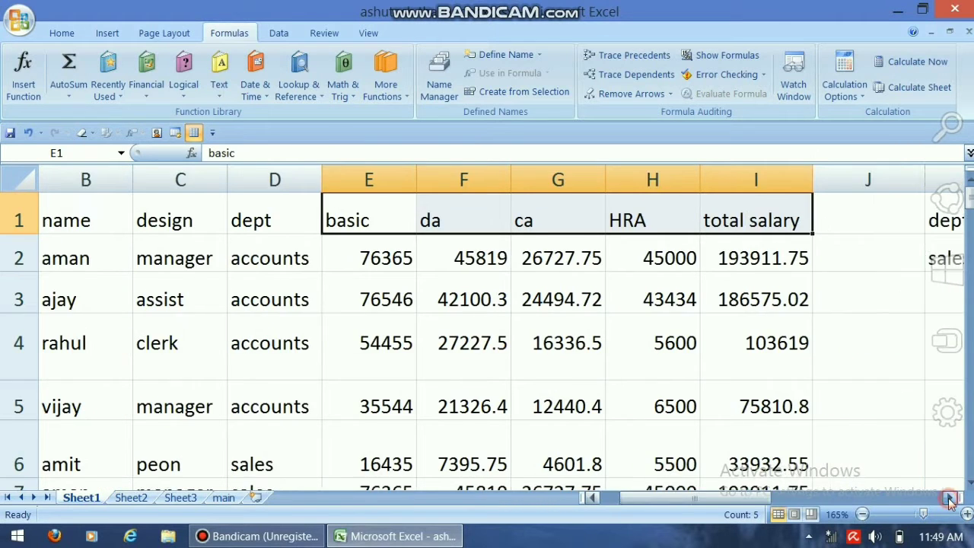
pyautogui.click(949, 498)
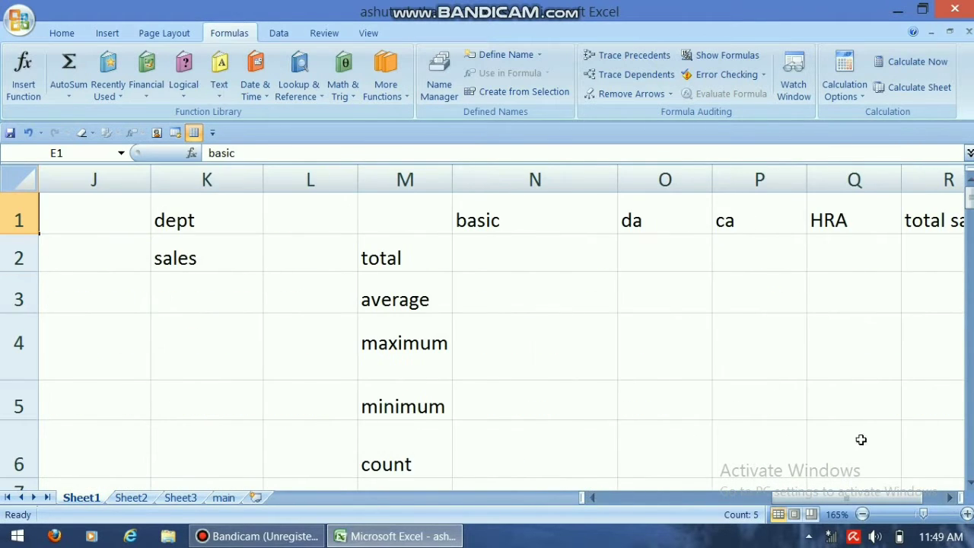
pyautogui.click(951, 498)
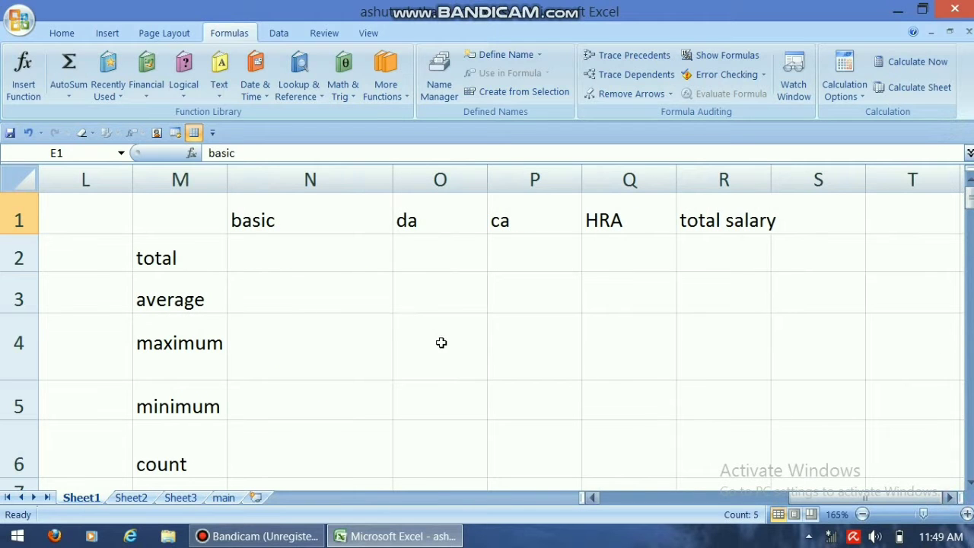
pyautogui.click(272, 215)
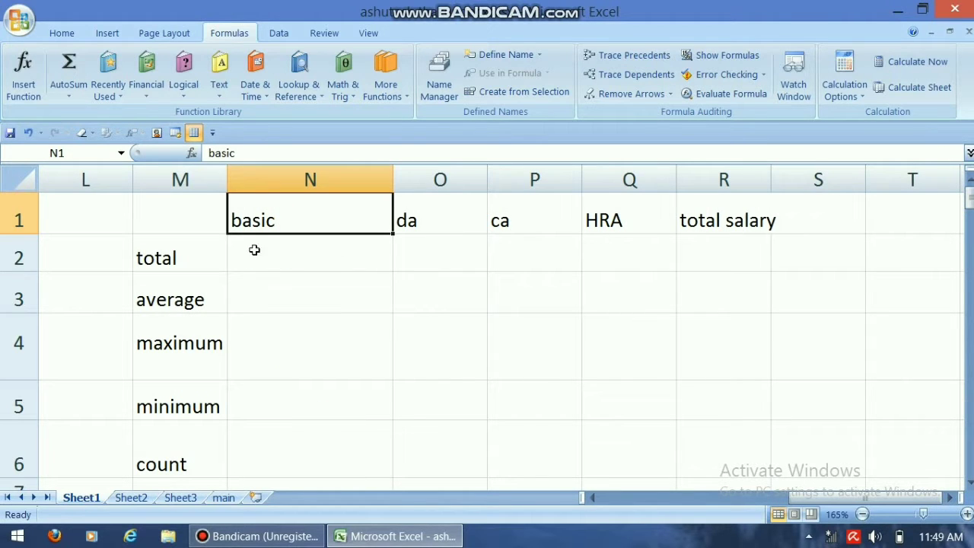
pyautogui.click(158, 259)
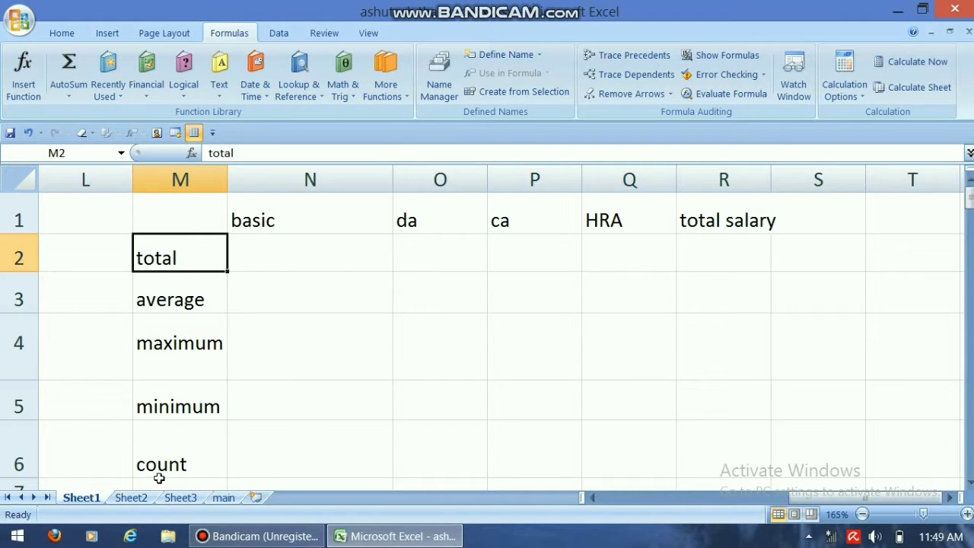
pyautogui.click(275, 247)
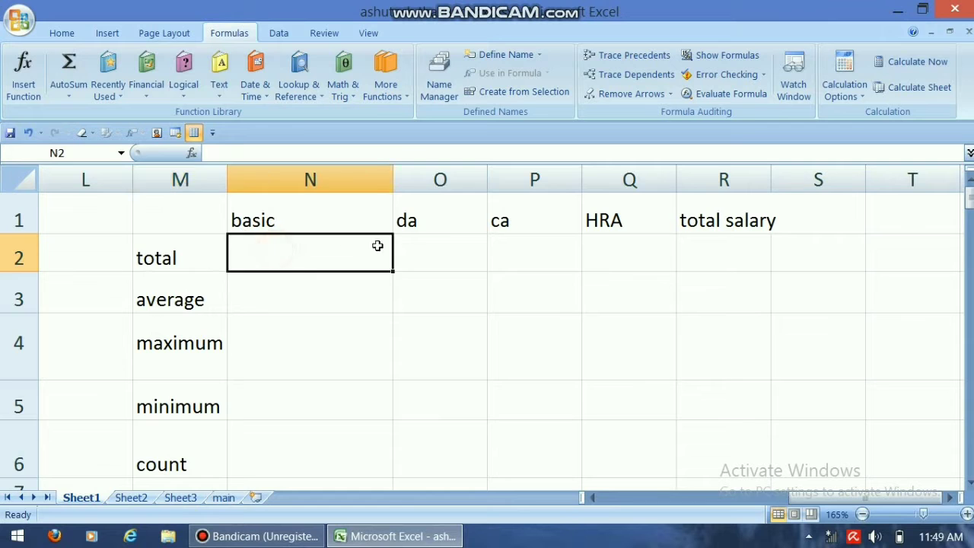
pyautogui.click(416, 246)
pyautogui.click(538, 251)
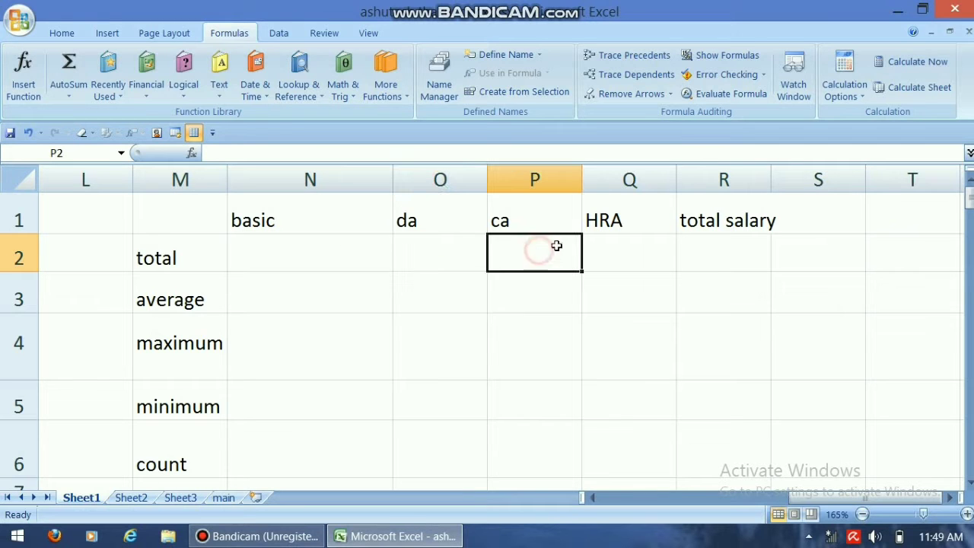
pyautogui.click(328, 252)
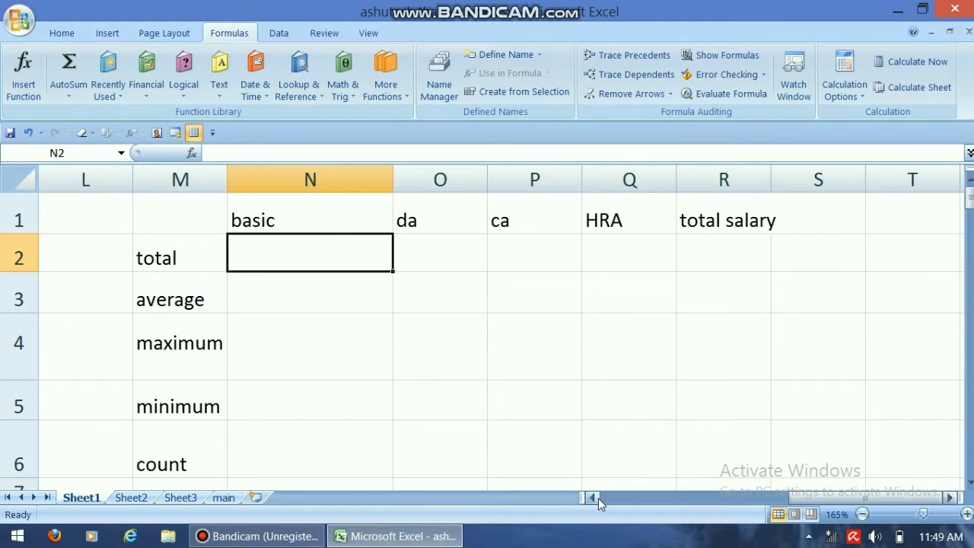
# Step: Review the dept criteria heading and its sales condition in K1:K2
pyautogui.click(595, 498)
pyautogui.click(594, 498)
pyautogui.click(595, 498)
pyautogui.click(594, 498)
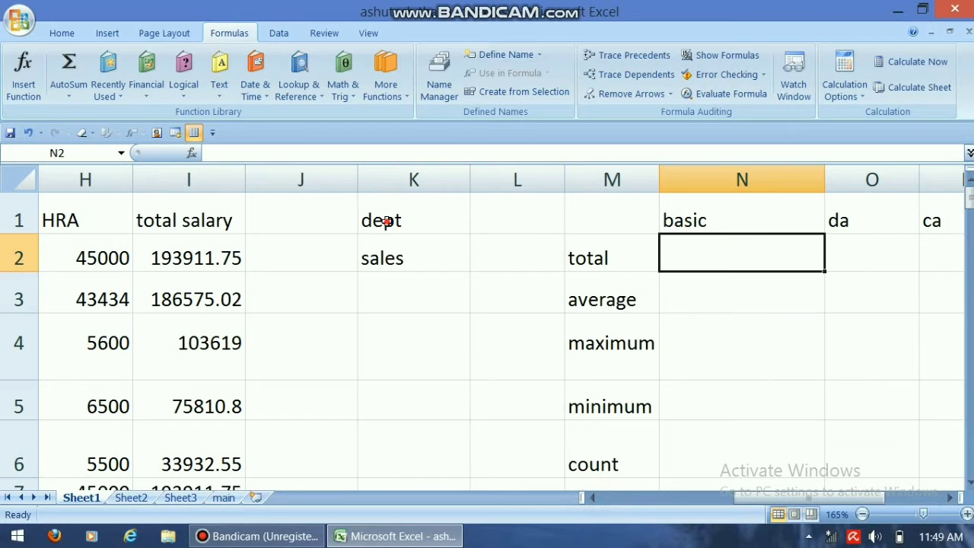
pyautogui.click(382, 221)
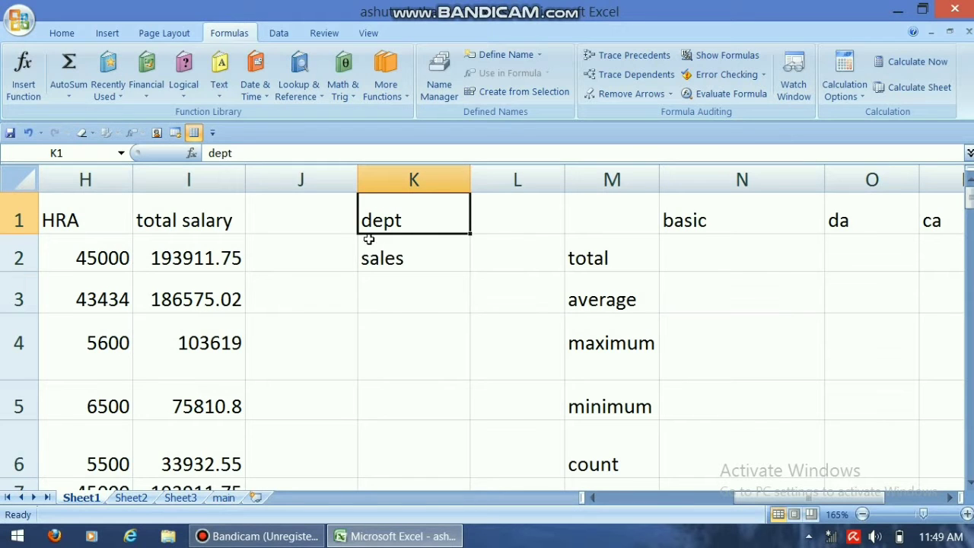
pyautogui.click(383, 261)
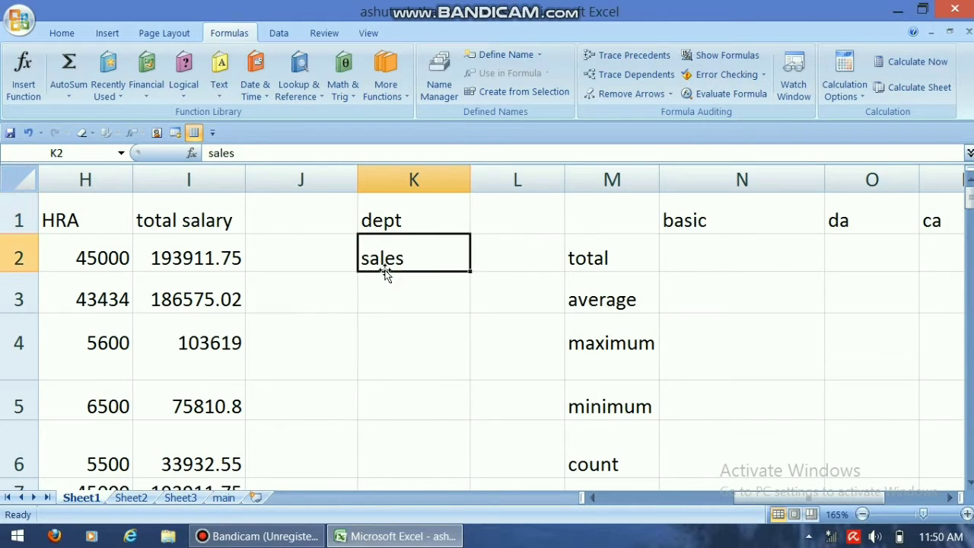
pyautogui.click(392, 223)
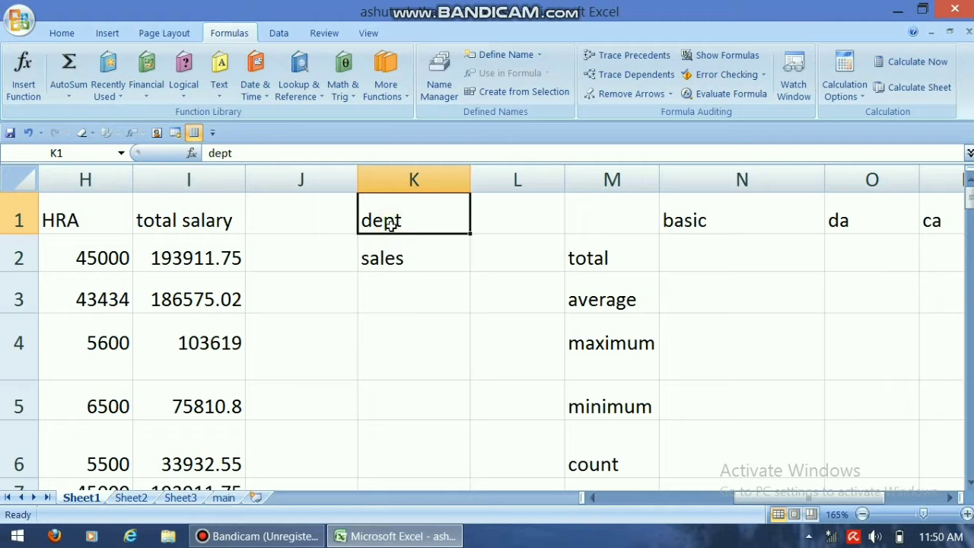
# Step: Copy the dept heading from D1 of the employee table into criteria cell K1
pyautogui.moveTo(780, 508); pyautogui.dragTo(651, 513)
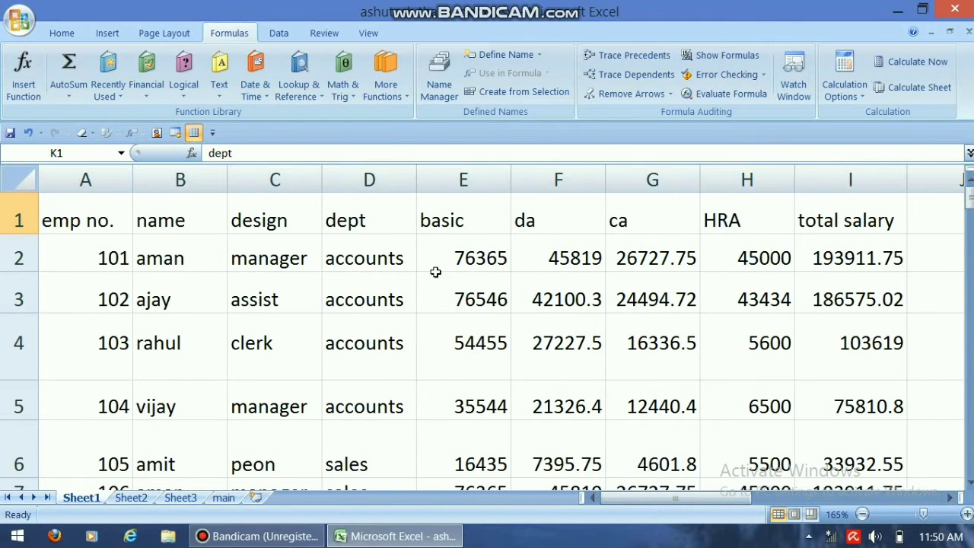
pyautogui.click(363, 222)
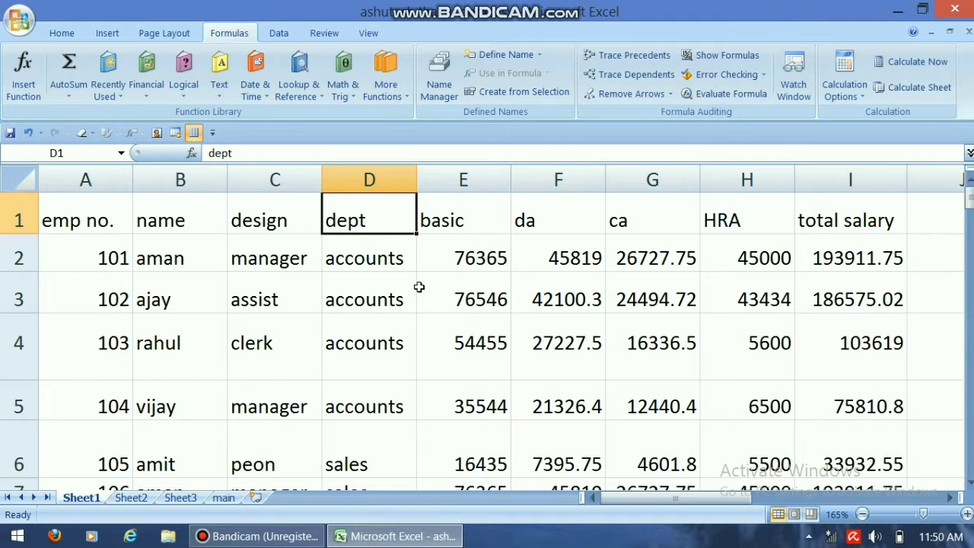
pyautogui.hotkey('ctrl', 'c')
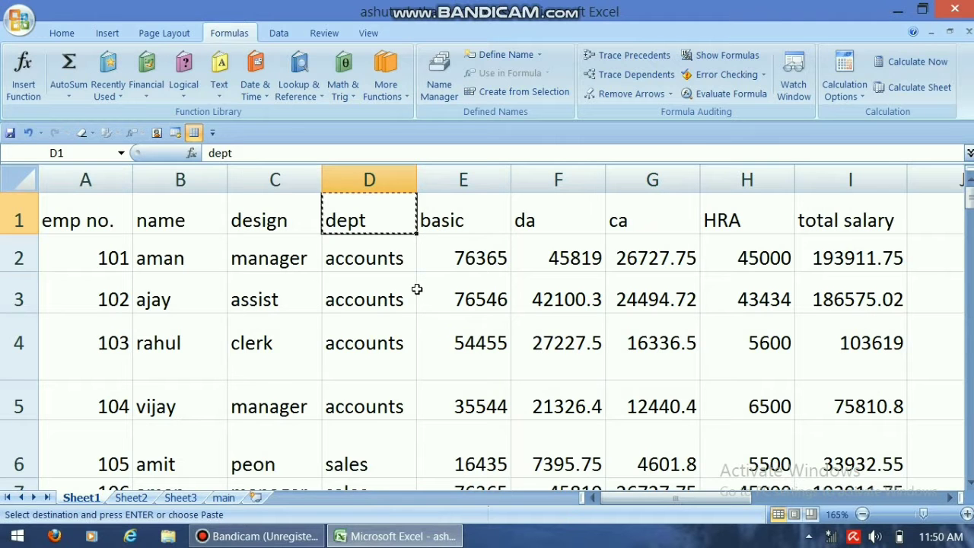
pyautogui.click(948, 498)
pyautogui.click(948, 498)
pyautogui.click(948, 497)
pyautogui.click(689, 220)
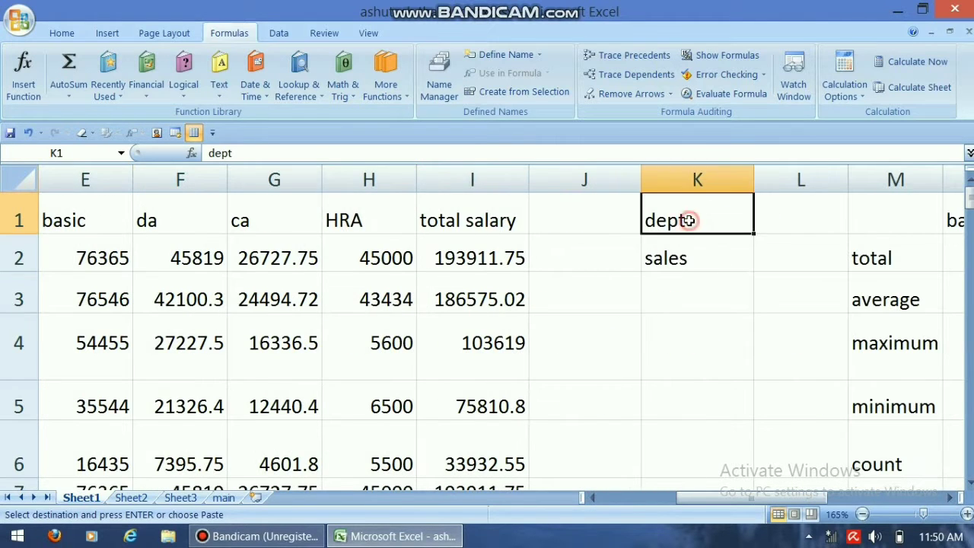
pyautogui.hotkey('ctrl', 'v')
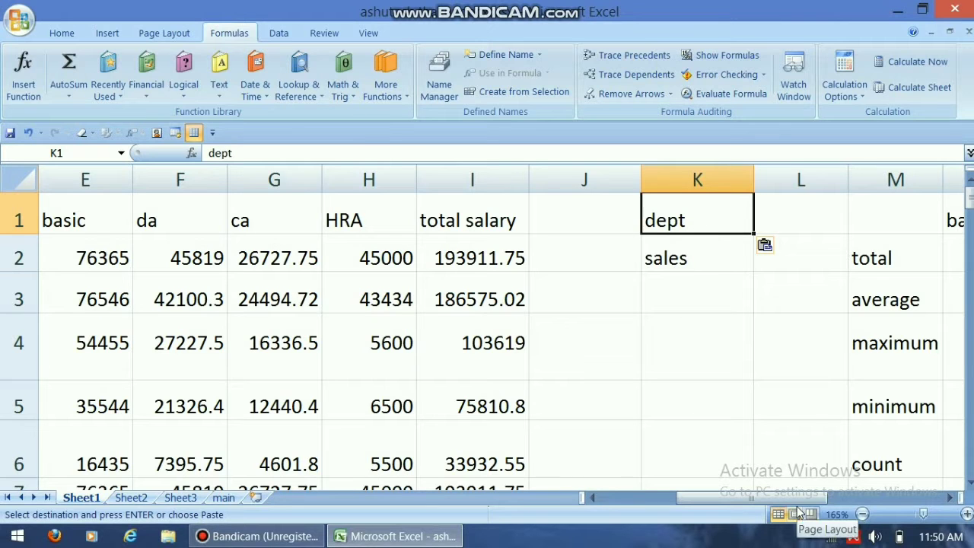
# Step: Insert the DSUM function from the Database category into N2, the total row of the basic column
pyautogui.click(950, 497)
pyautogui.doubleClick(950, 496)
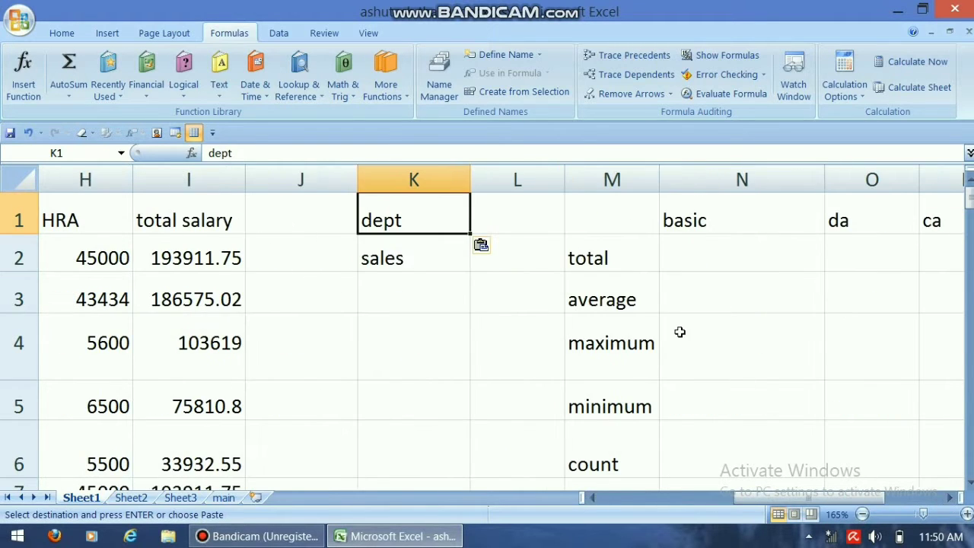
pyautogui.click(696, 258)
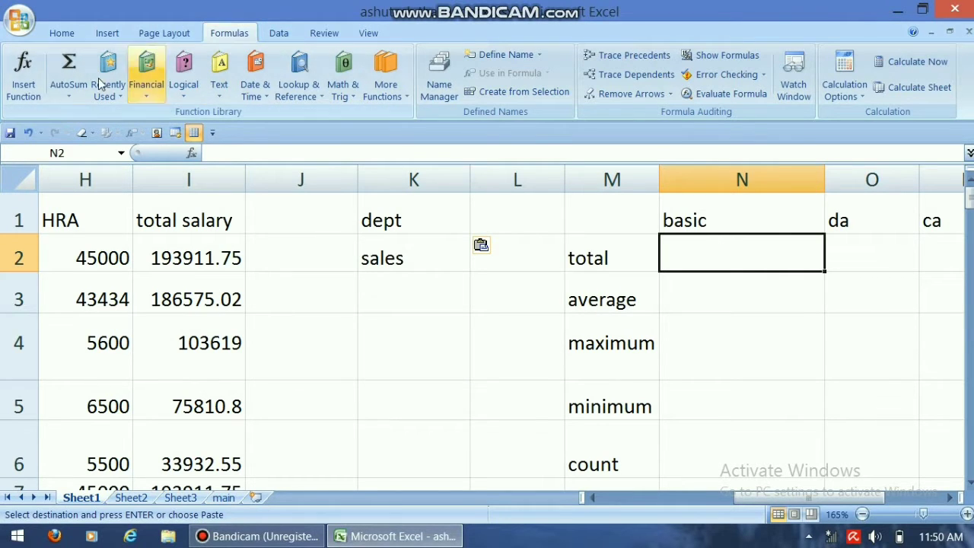
pyautogui.click(23, 89)
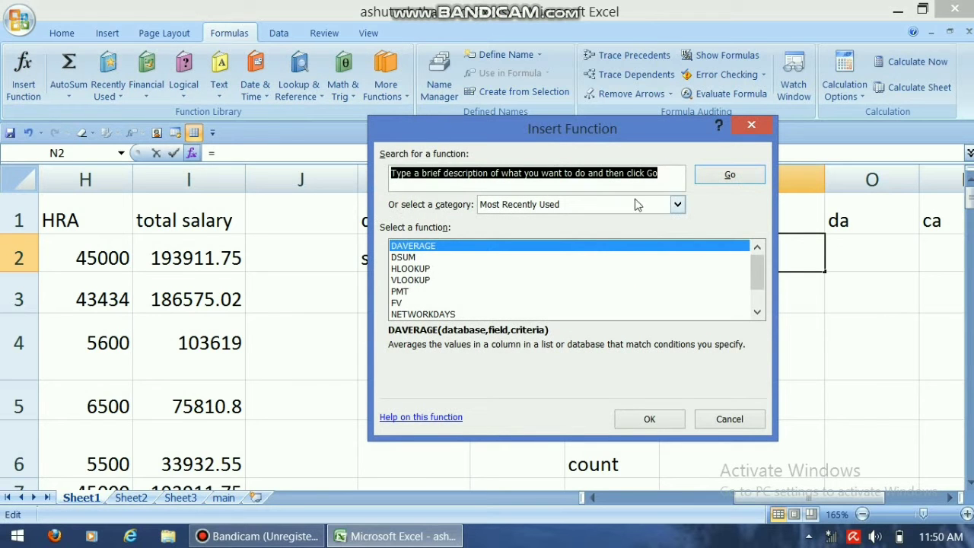
pyautogui.click(676, 204)
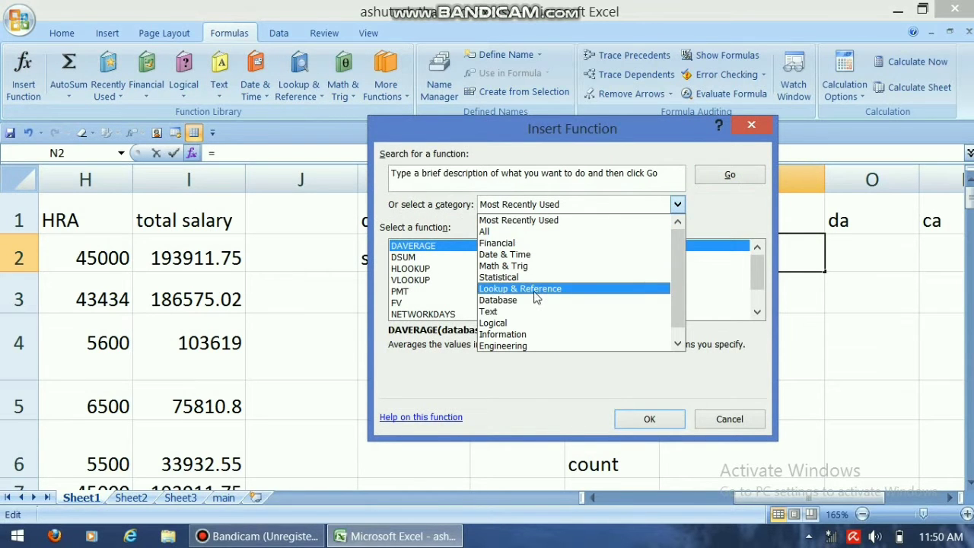
pyautogui.click(498, 299)
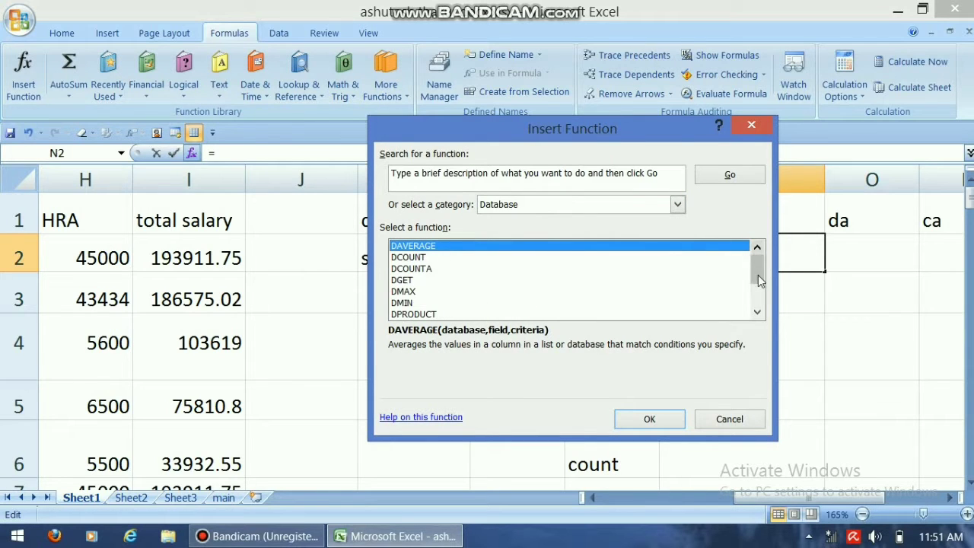
pyautogui.moveTo(759, 272); pyautogui.dragTo(759, 293)
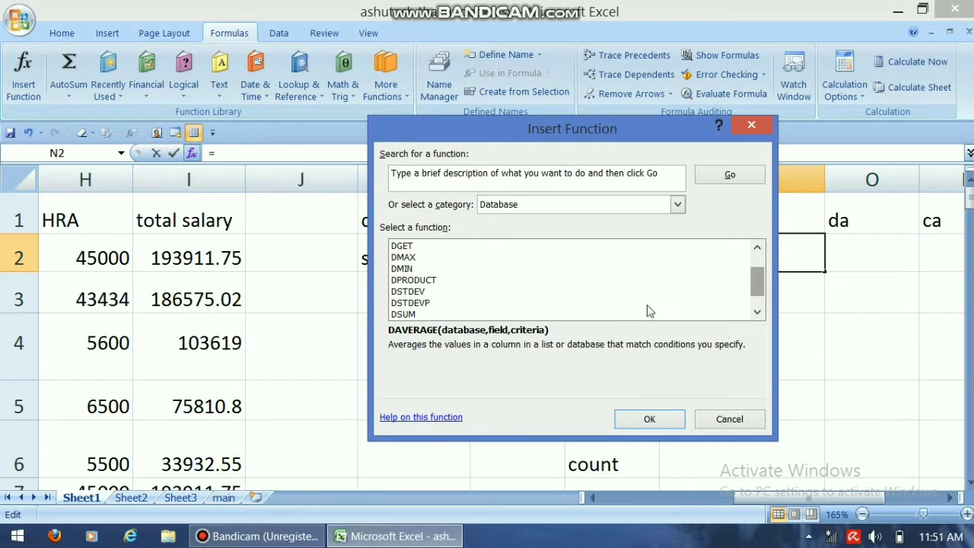
pyautogui.click(398, 314)
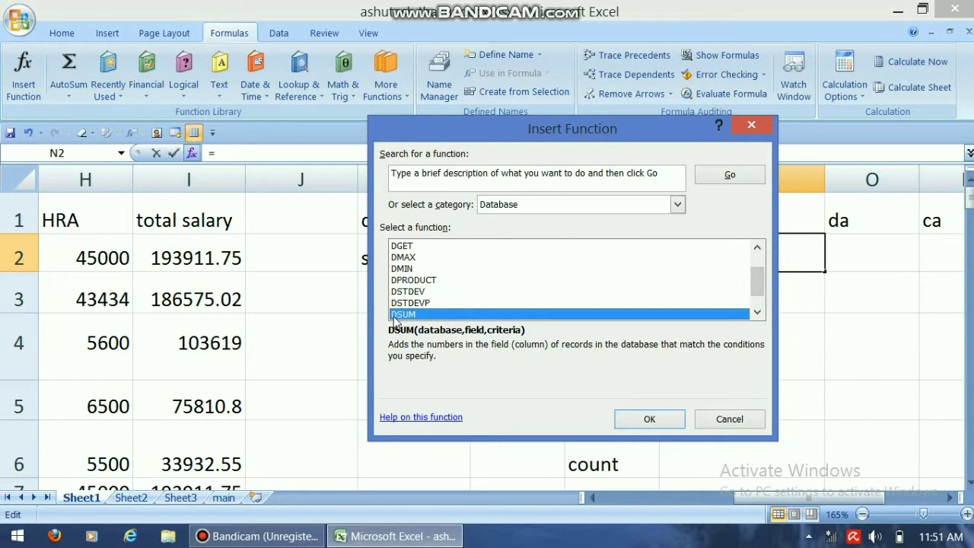
pyautogui.click(660, 420)
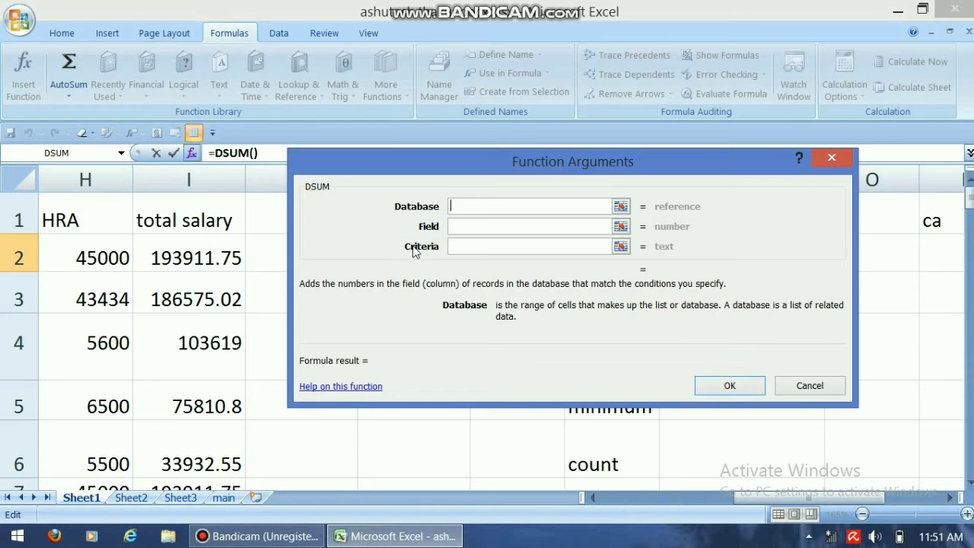
# Step: Set the DSUM Database argument to the whole employee table, A1:I126
pyautogui.moveTo(970, 203); pyautogui.dragTo(966, 253)
pyautogui.moveTo(843, 495); pyautogui.dragTo(709, 495)
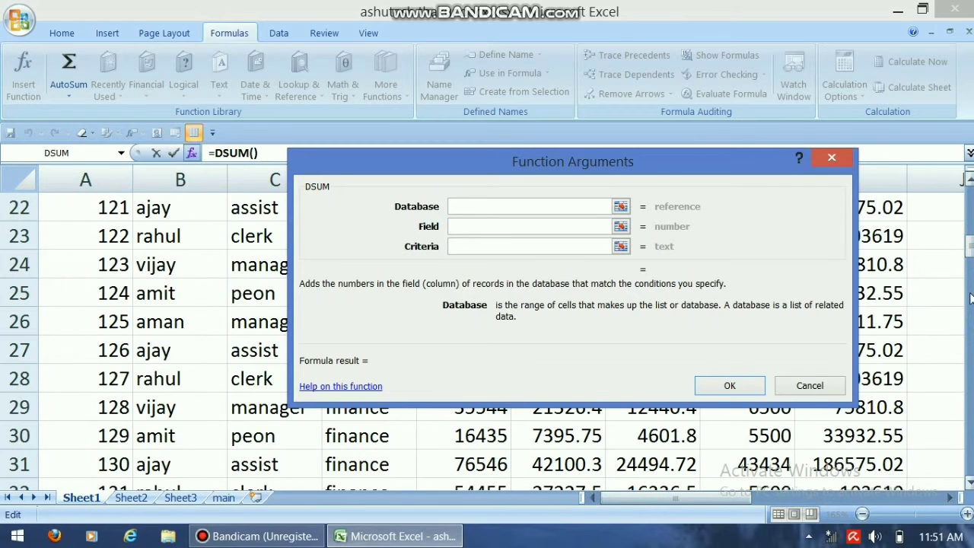
pyautogui.moveTo(968, 253); pyautogui.dragTo(969, 200)
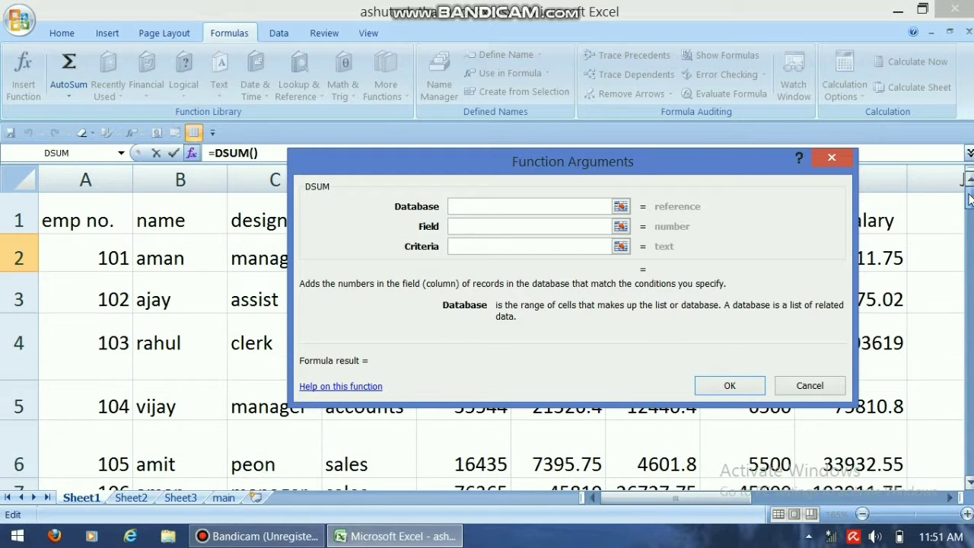
pyautogui.moveTo(96, 208); pyautogui.dragTo(866, 344)
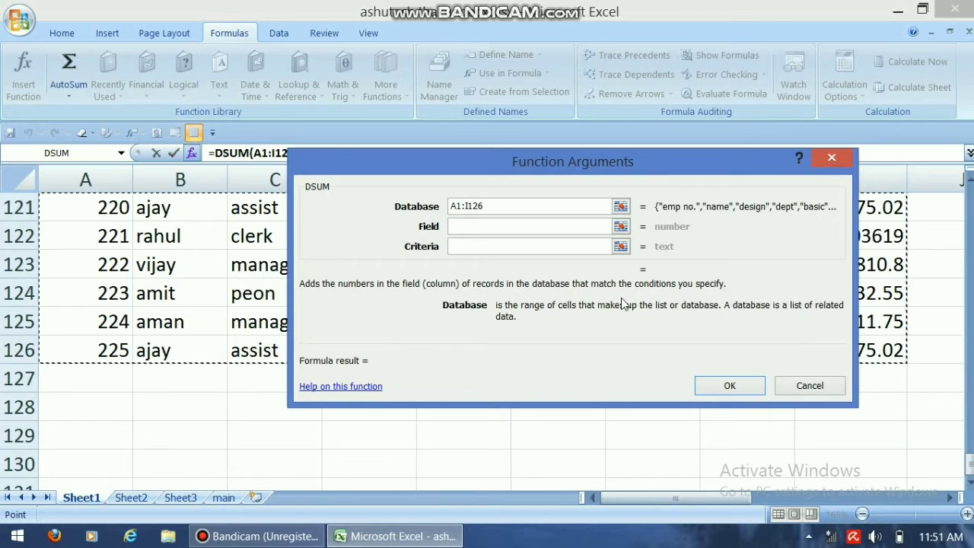
# Step: Set the DSUM Field argument to 5 for the basic column and move on to the Criteria argument
pyautogui.click(474, 226)
pyautogui.moveTo(498, 163); pyautogui.dragTo(500, 322)
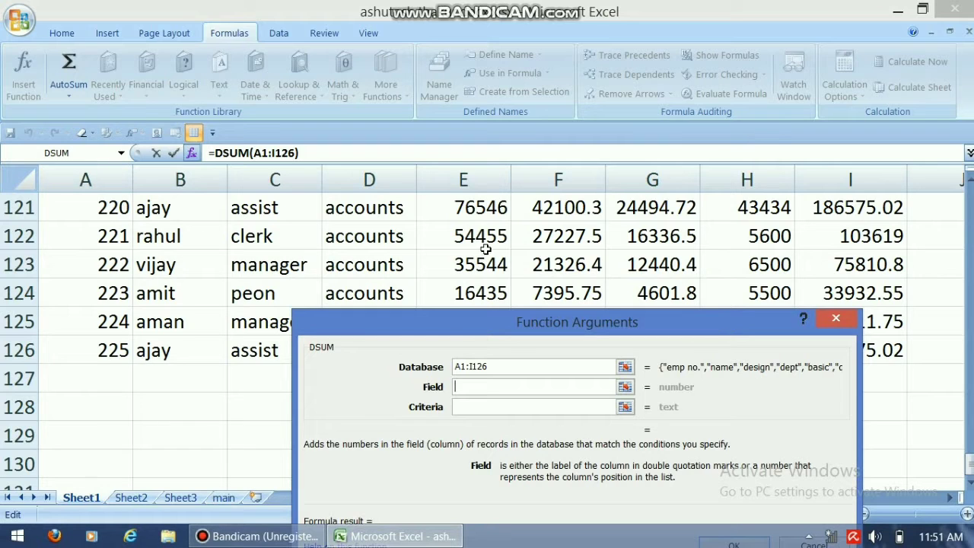
pyautogui.write('5')
pyautogui.click(468, 407)
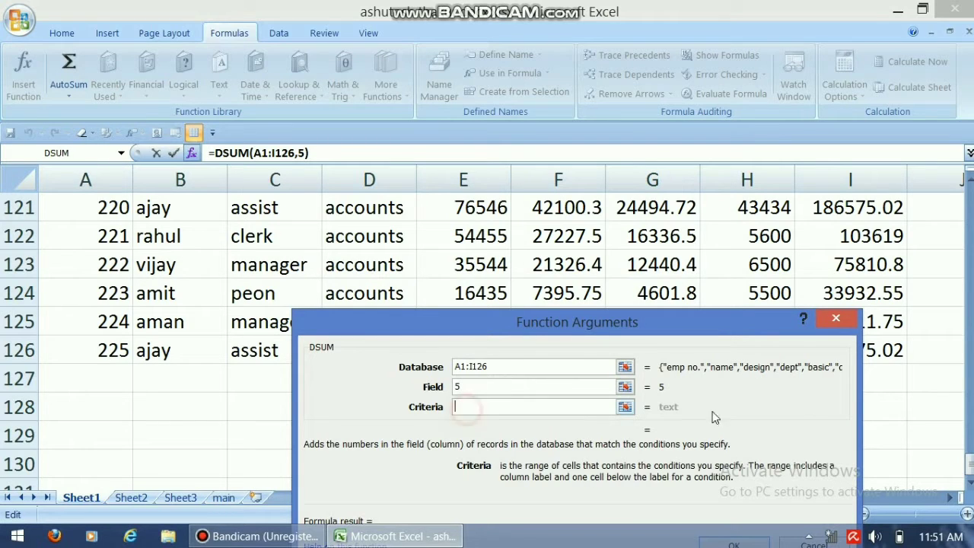
# Step: Set the DSUM Criteria argument to K1:K2, the dept heading and sales value, and complete the function
pyautogui.moveTo(971, 466); pyautogui.dragTo(971, 190)
pyautogui.moveTo(951, 499); pyautogui.dragTo(951, 498)
pyautogui.click(789, 228)
pyautogui.moveTo(789, 230); pyautogui.dragTo(790, 259)
pyautogui.moveTo(740, 329); pyautogui.dragTo(641, 115)
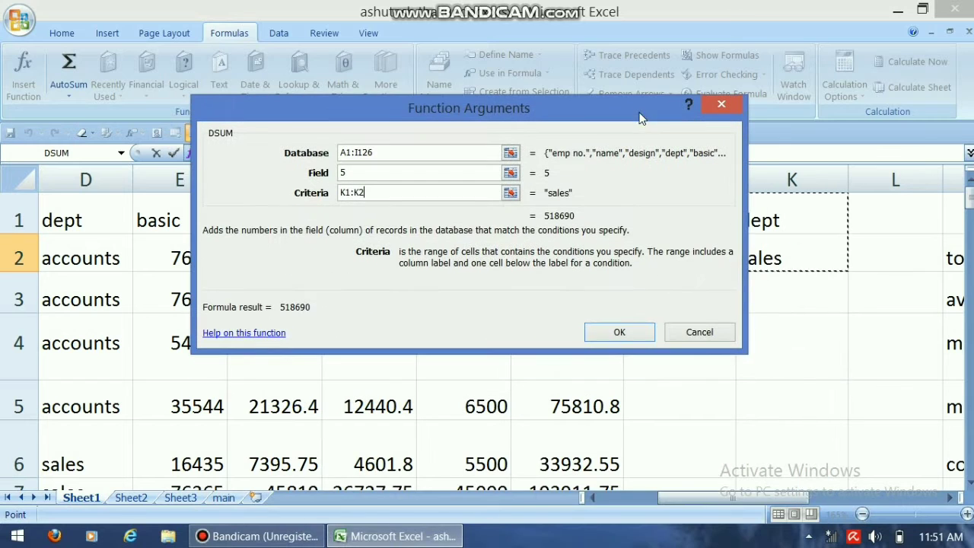
pyautogui.click(630, 328)
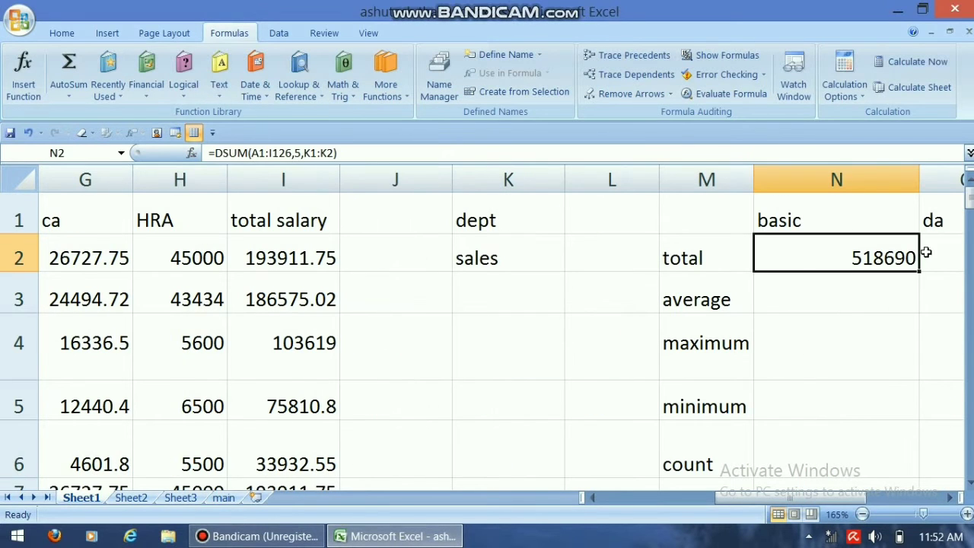
# Step: Insert the DAVERAGE database function into N3, the average row of the basic column, with A1:I126 as the Database argument
pyautogui.click(810, 293)
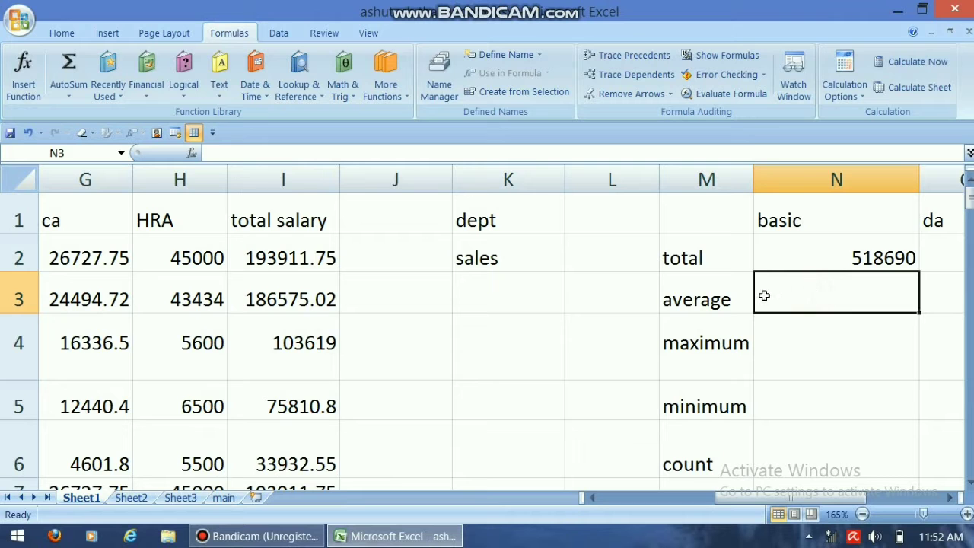
pyautogui.click(32, 89)
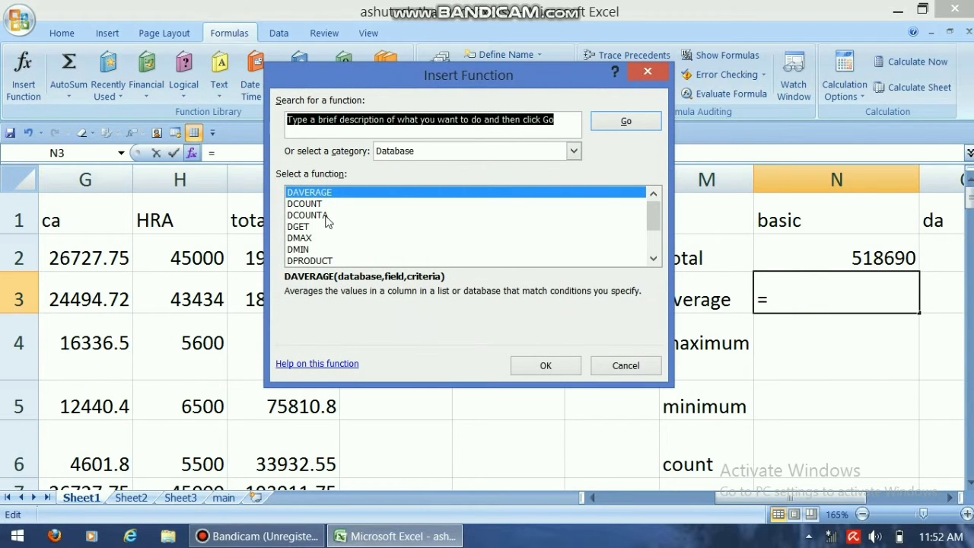
pyautogui.click(546, 365)
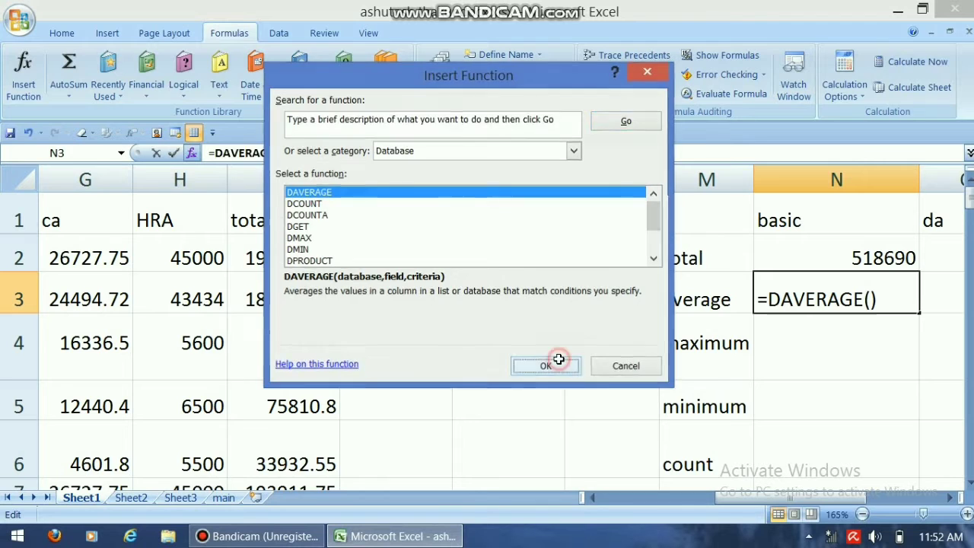
pyautogui.write('a1:i')
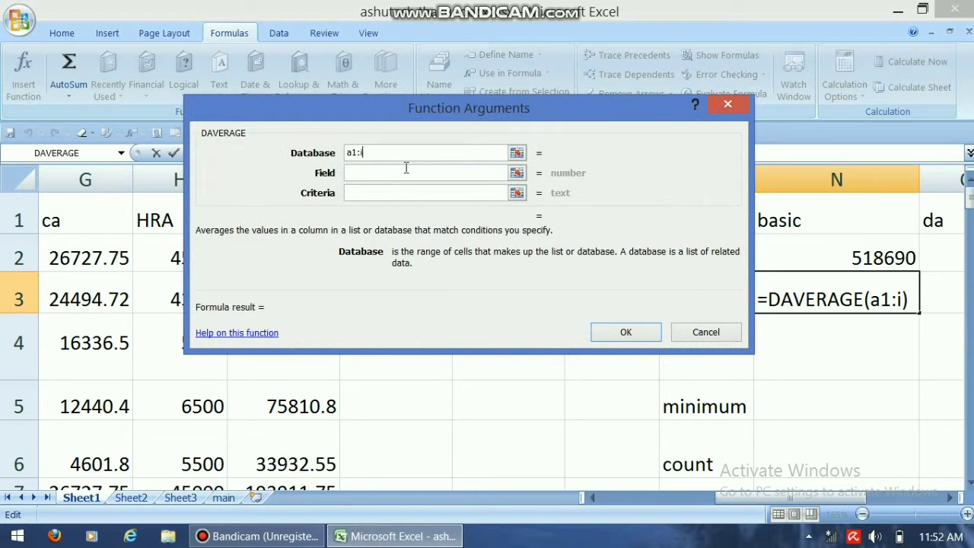
pyautogui.write('126')
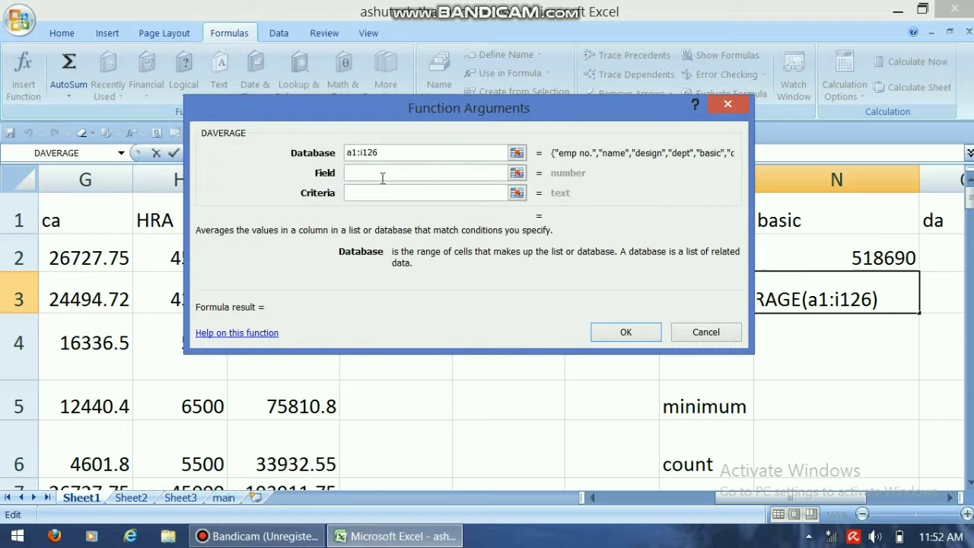
# Step: Set the DAVERAGE Field argument to 5 and Criteria to K1:K2, and complete the function
pyautogui.click(381, 174)
pyautogui.write('5')
pyautogui.click(352, 193)
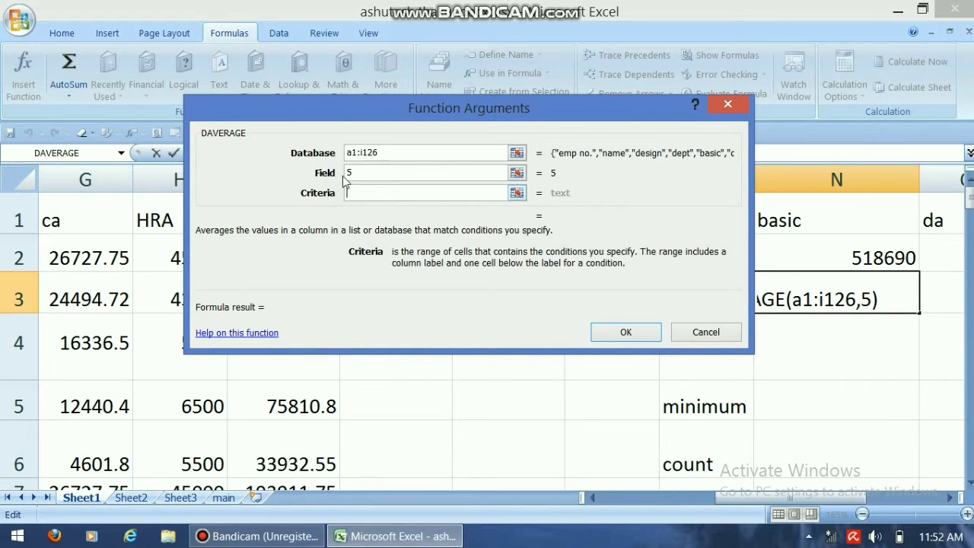
pyautogui.write('k1:')
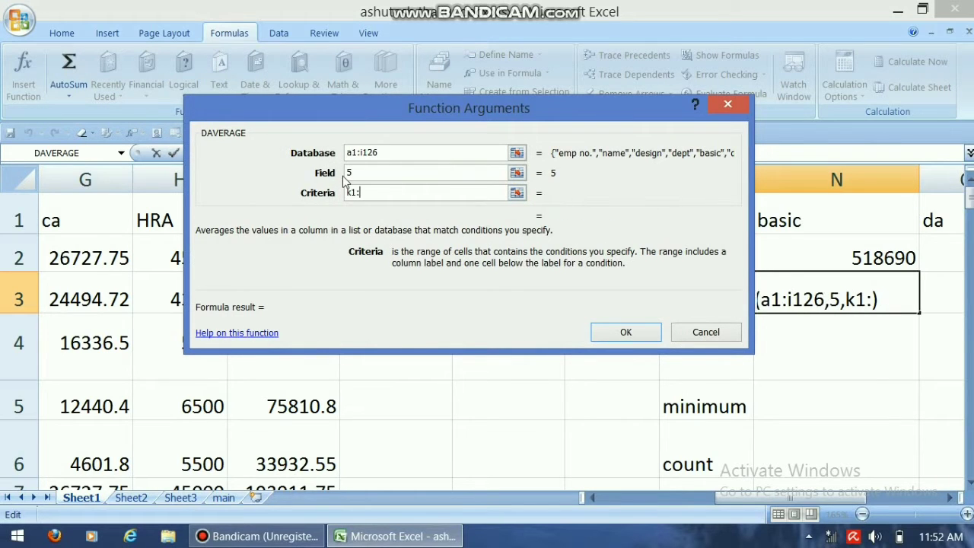
pyautogui.write('k2')
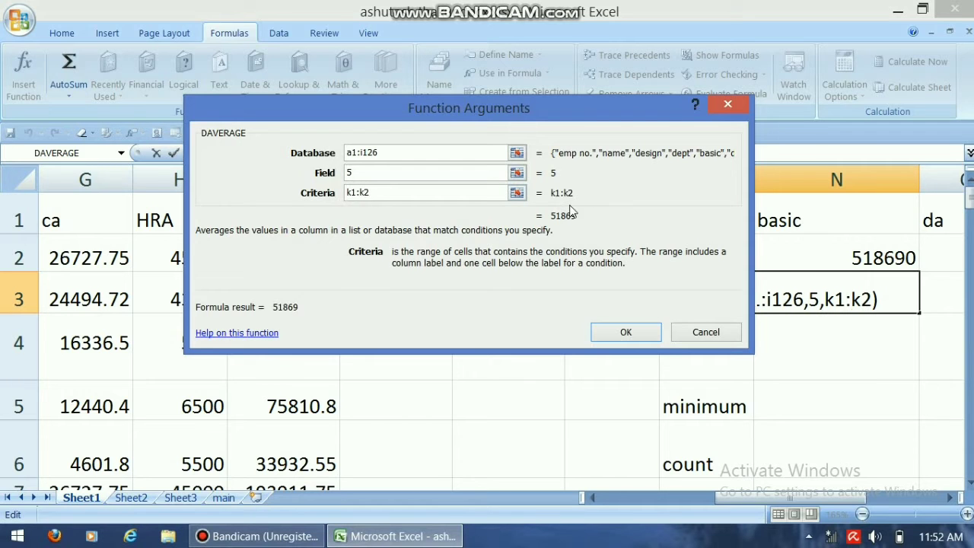
pyautogui.click(649, 332)
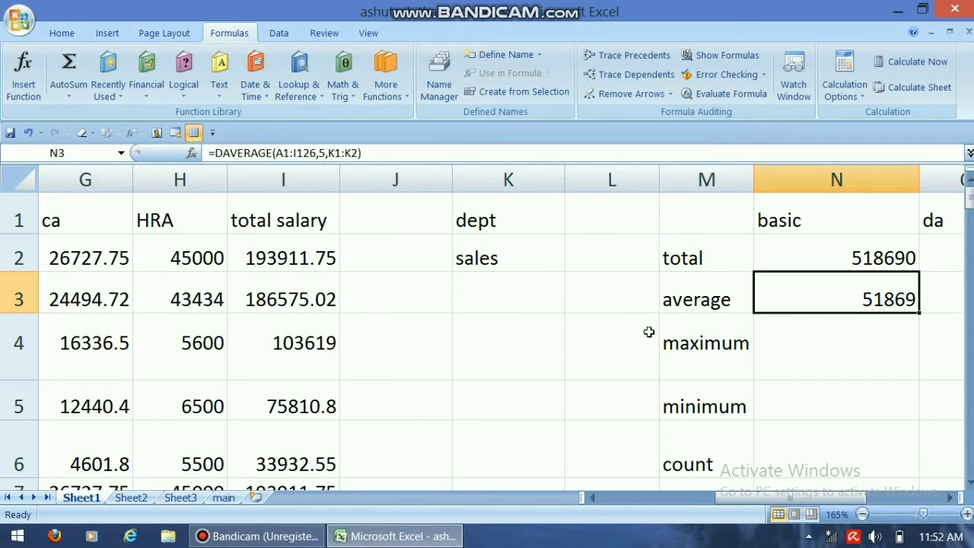
# Step: Insert the DMAX database function into N4, the maximum row of the basic column, with A1:I126 as the Database argument
pyautogui.click(824, 338)
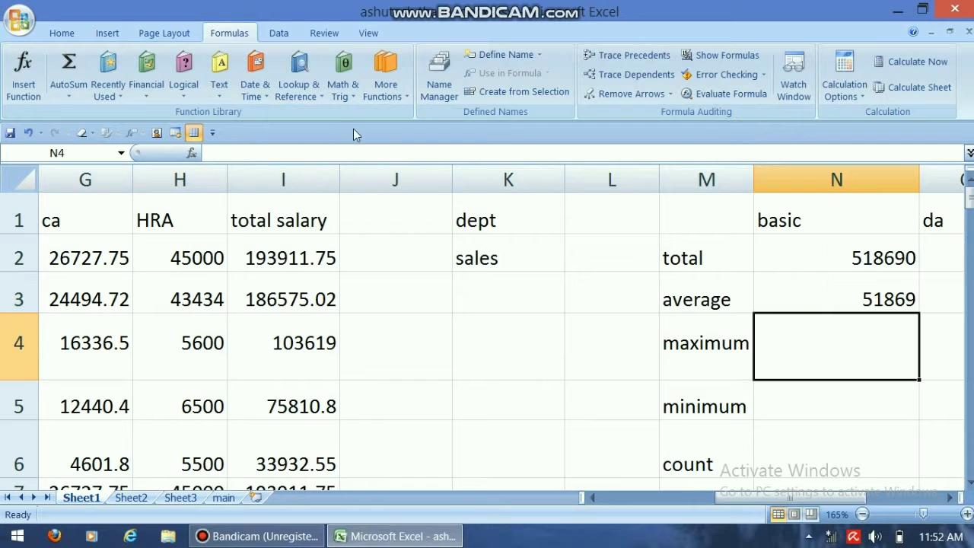
pyautogui.click(22, 73)
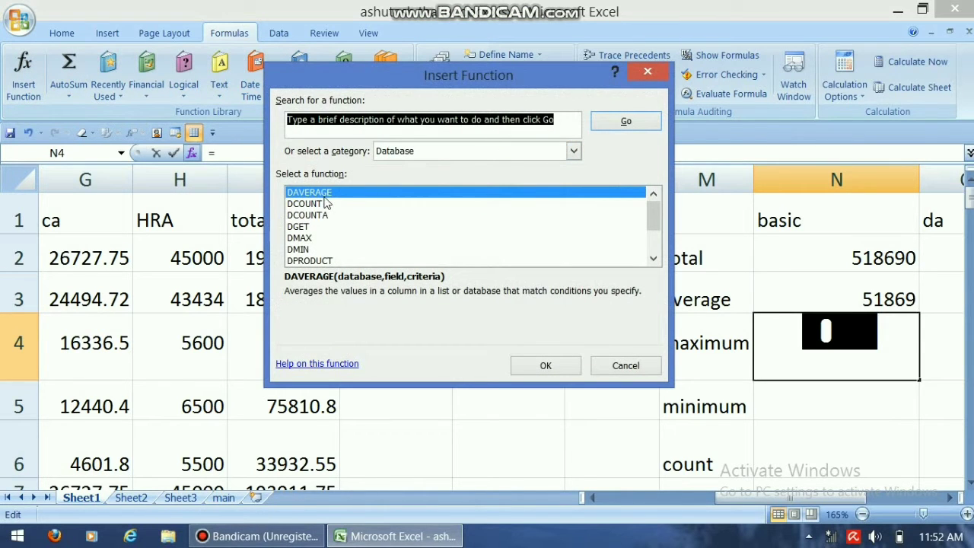
pyautogui.click(323, 238)
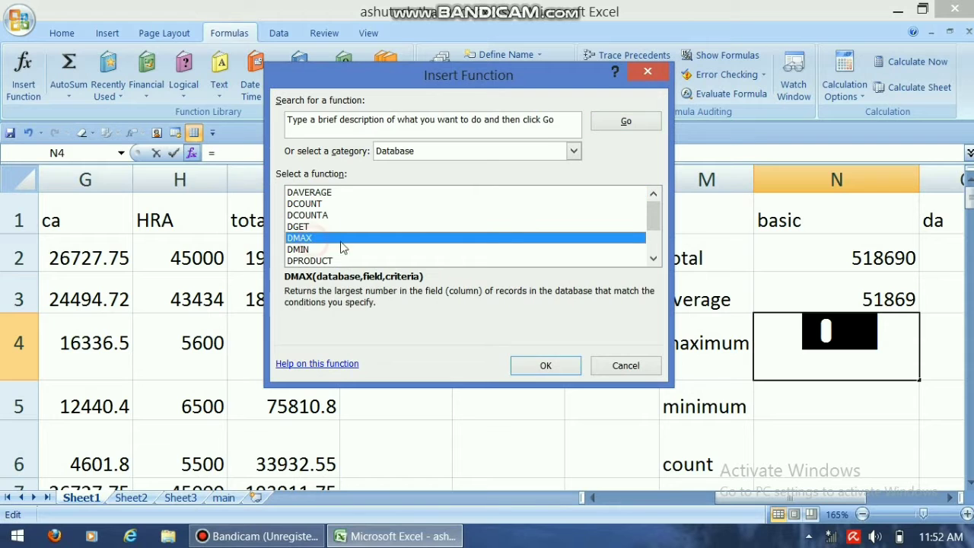
pyautogui.click(547, 366)
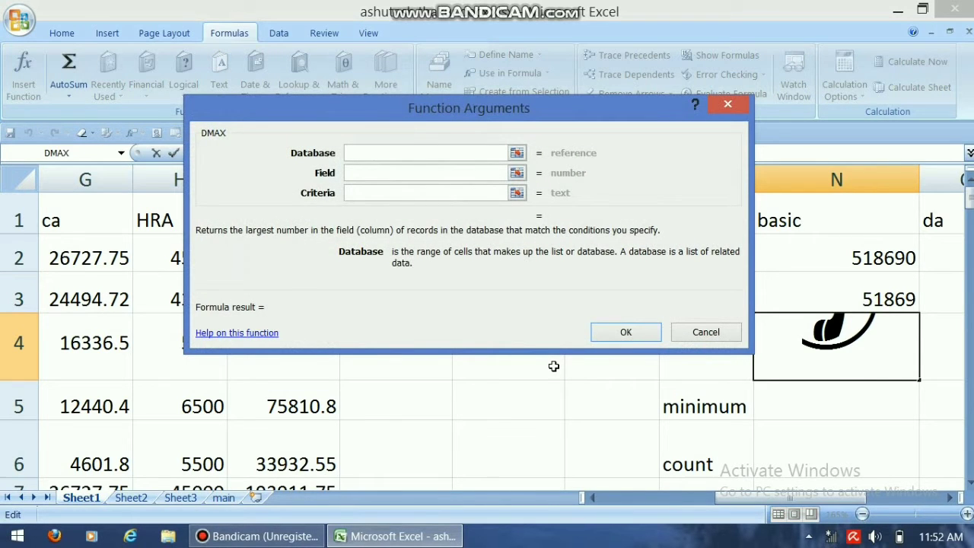
pyautogui.write('a1:i126')
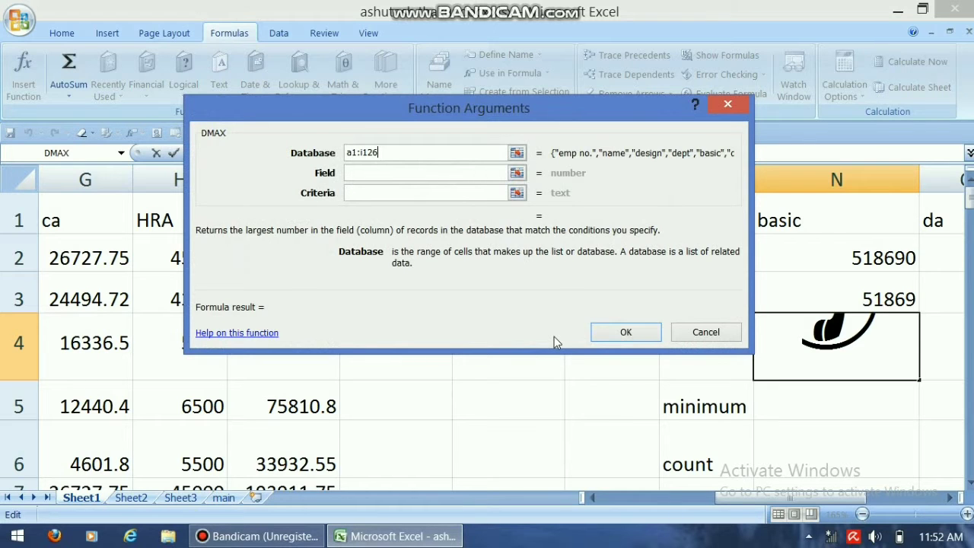
# Step: Set the DMAX Field argument to 5 and Criteria to K1:K2, and complete the function
pyautogui.click(389, 174)
pyautogui.write('5')
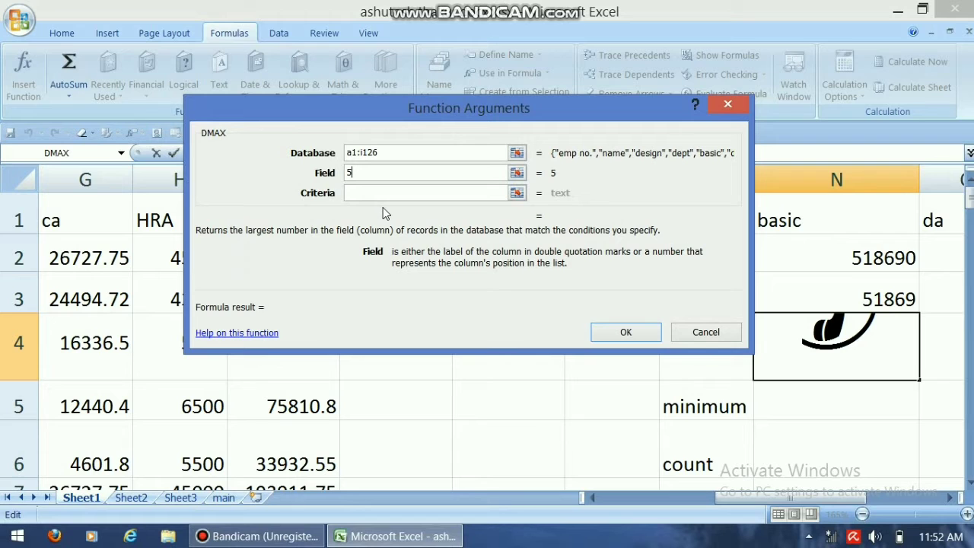
pyautogui.click(383, 194)
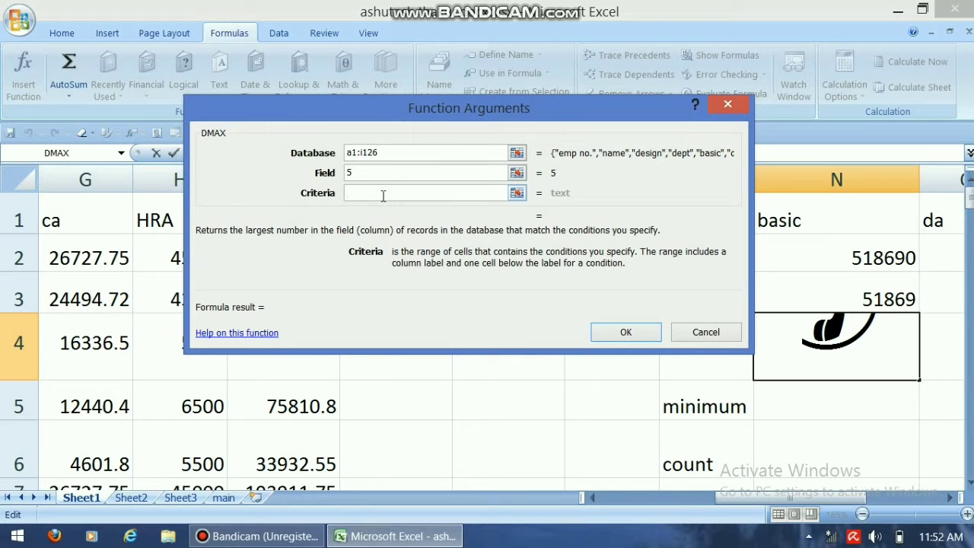
pyautogui.write('k1')
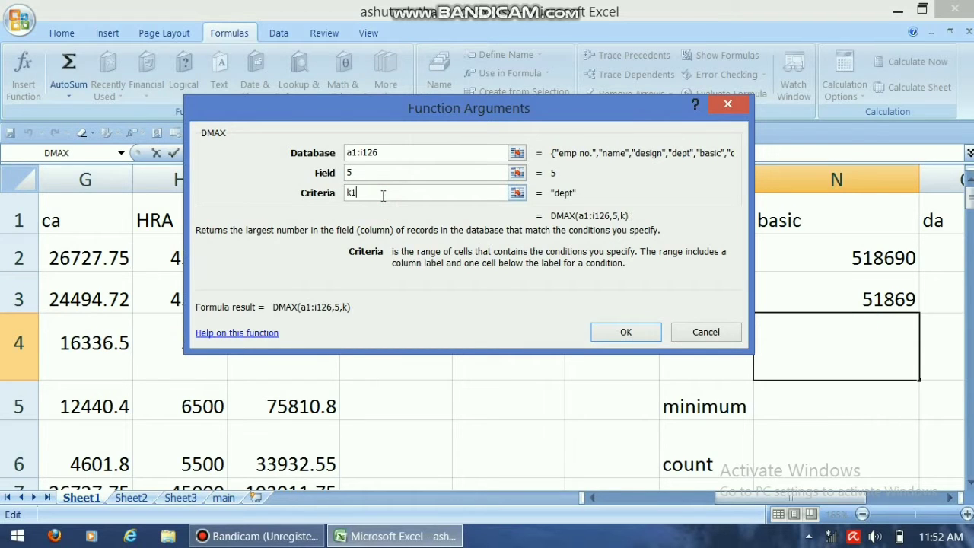
pyautogui.write(':k2')
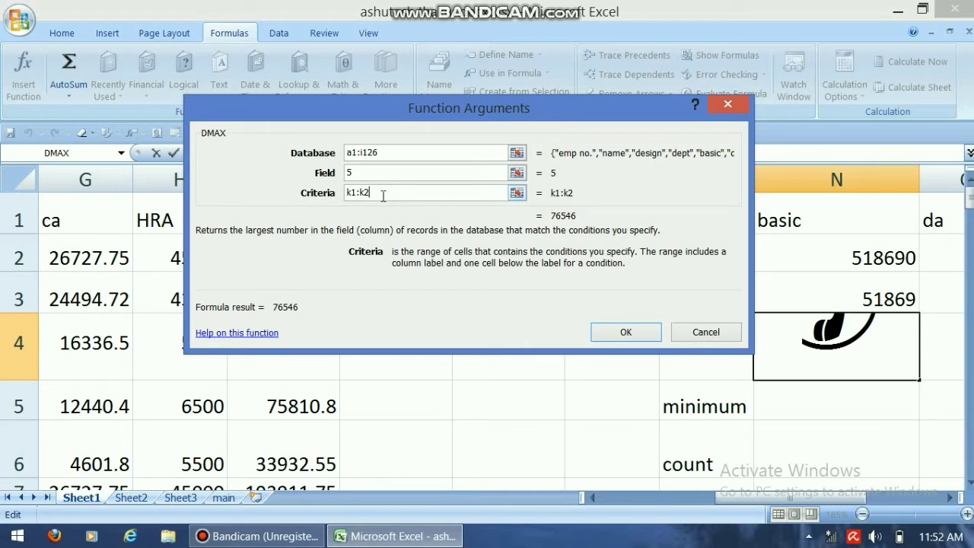
pyautogui.write(')')
pyautogui.press('BackSpace')
pyautogui.click(615, 341)
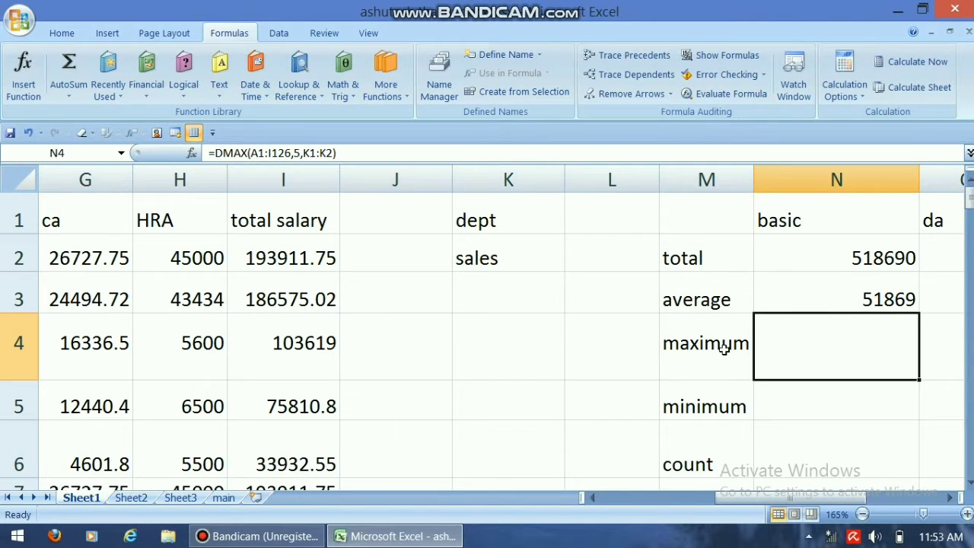
# Step: Set the font size of maximum cell N4 to 11
pyautogui.click(62, 33)
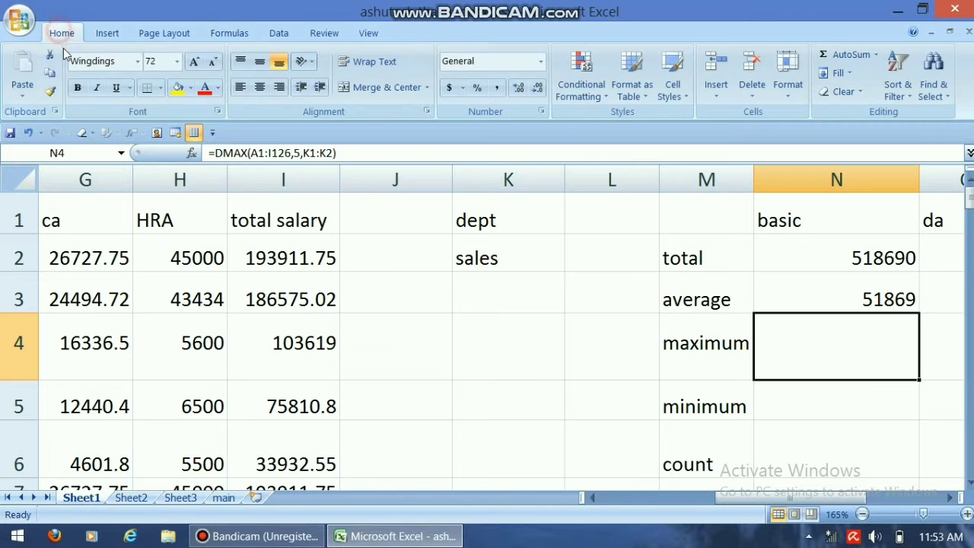
pyautogui.click(181, 61)
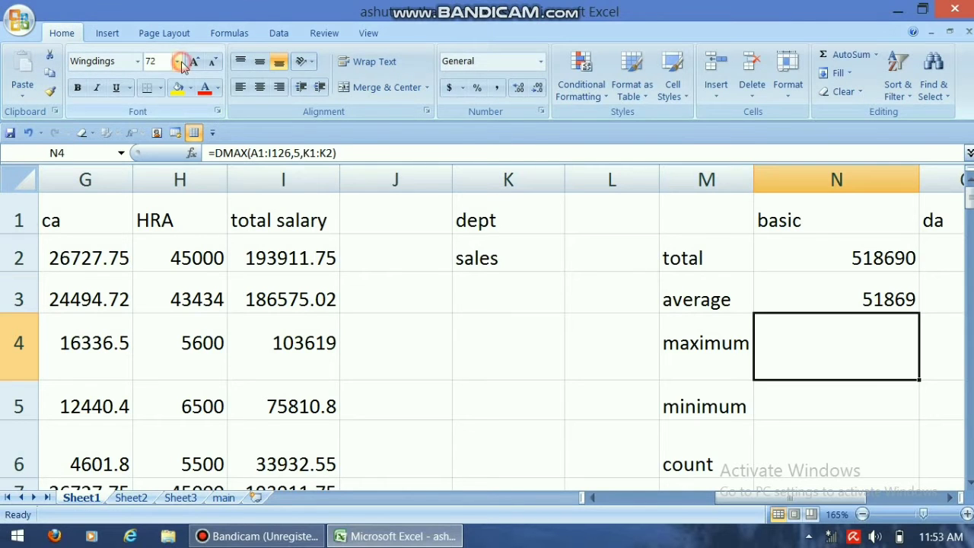
pyautogui.click(150, 125)
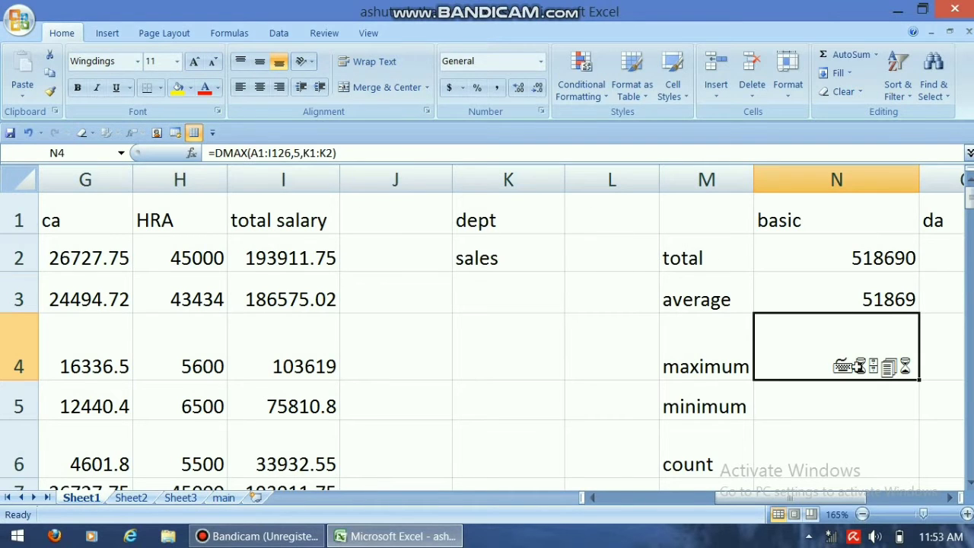
# Step: Open the DMAX formula in N4 for editing and commit it again
pyautogui.click(366, 156)
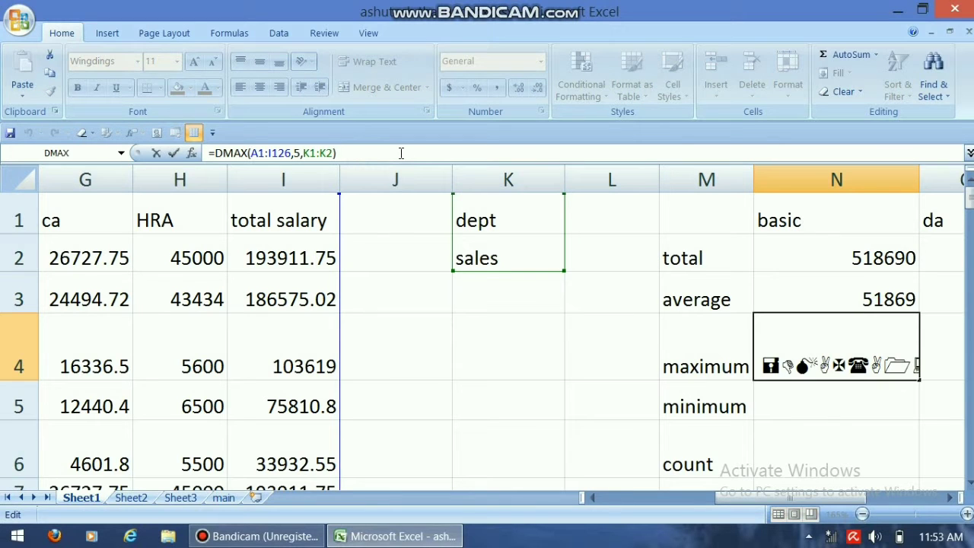
pyautogui.click(401, 153)
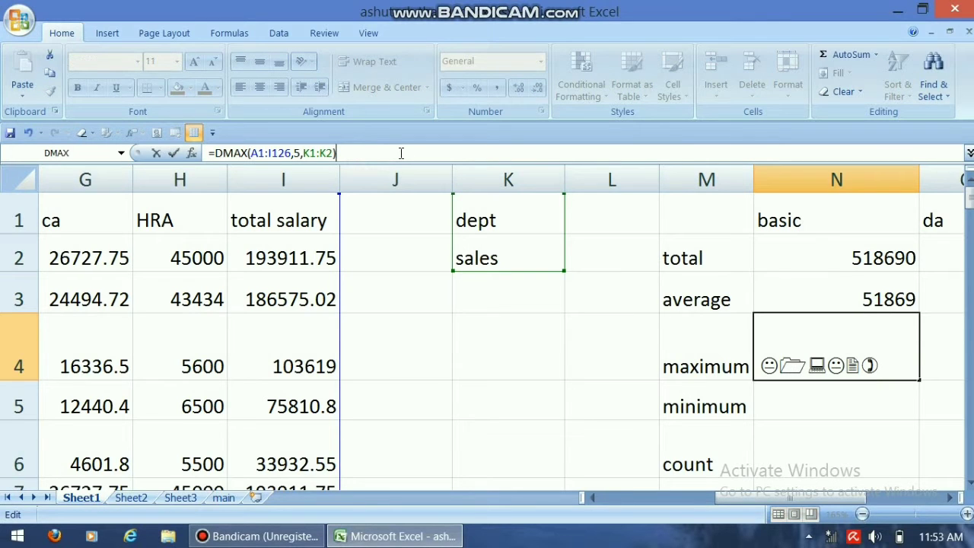
pyautogui.press('Return')
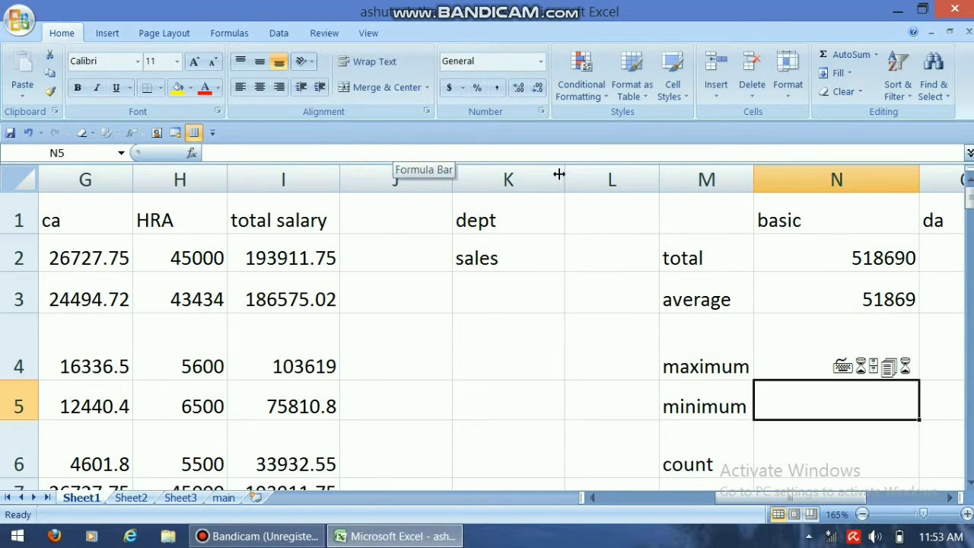
# Step: Clear the DMAX formula from N4 and reselect the empty cell
pyautogui.click(835, 373)
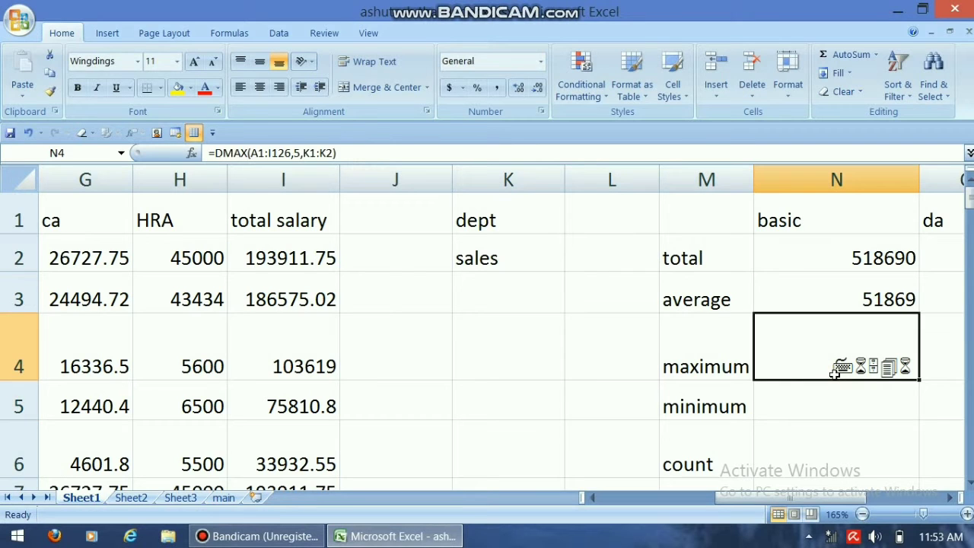
pyautogui.press('Return')
pyautogui.click(835, 373)
pyautogui.click(849, 401)
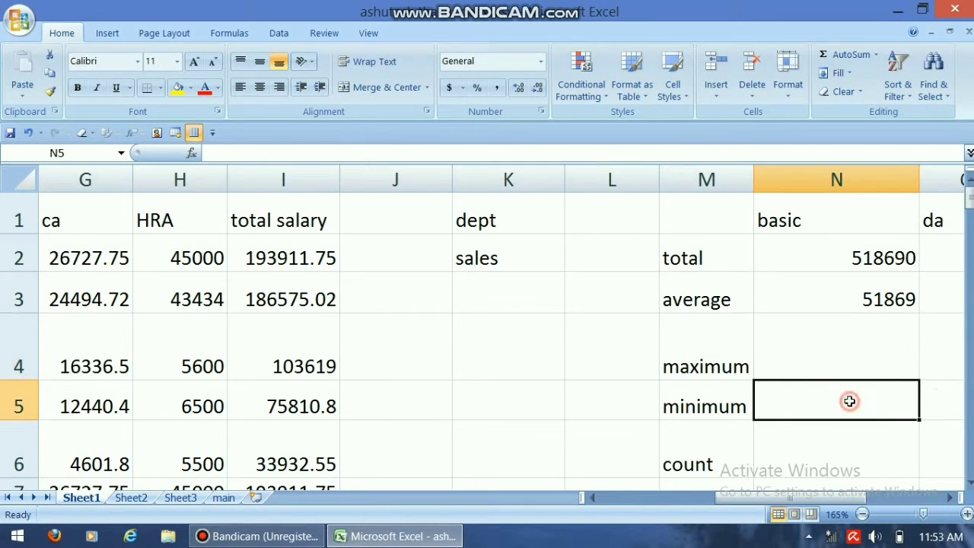
pyautogui.click(838, 354)
pyautogui.write('=')
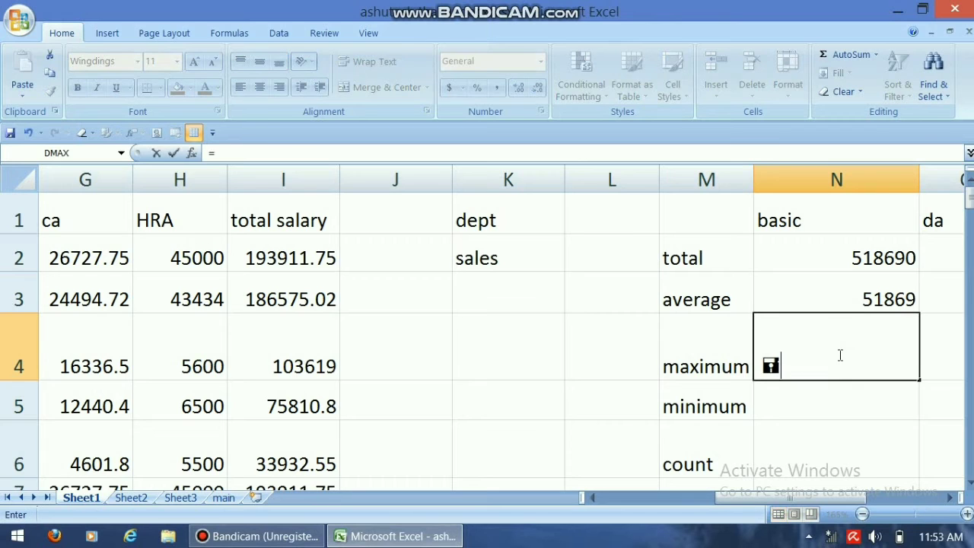
pyautogui.write('dma')
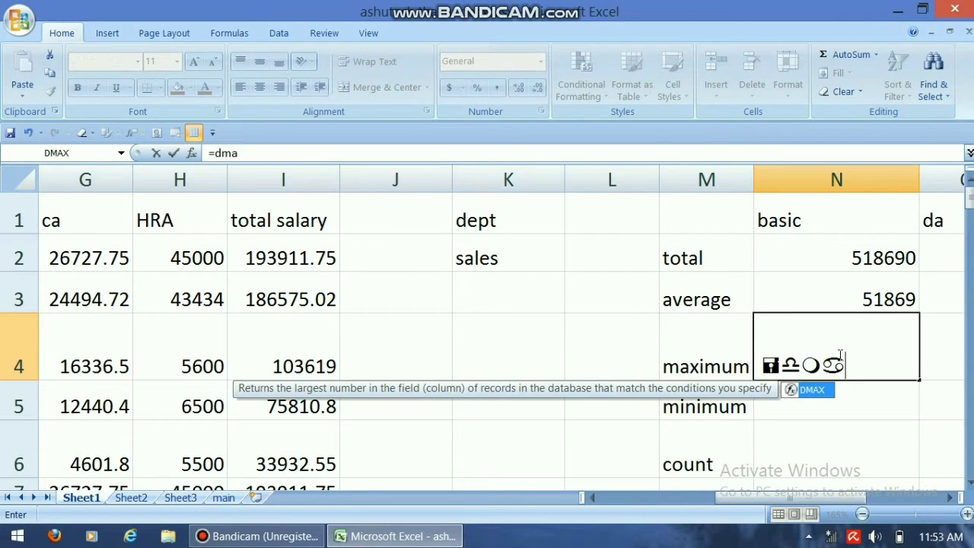
pyautogui.write('x(')
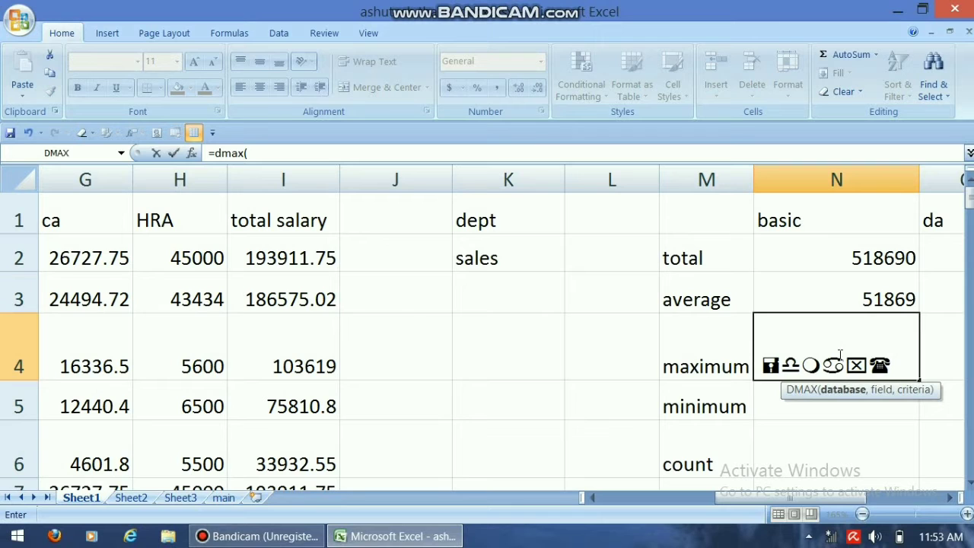
pyautogui.press('BackSpace')
pyautogui.press('BackSpace')
pyautogui.press('BackSpace')
pyautogui.press('BackSpace')
pyautogui.press('BackSpace')
pyautogui.press('BackSpace')
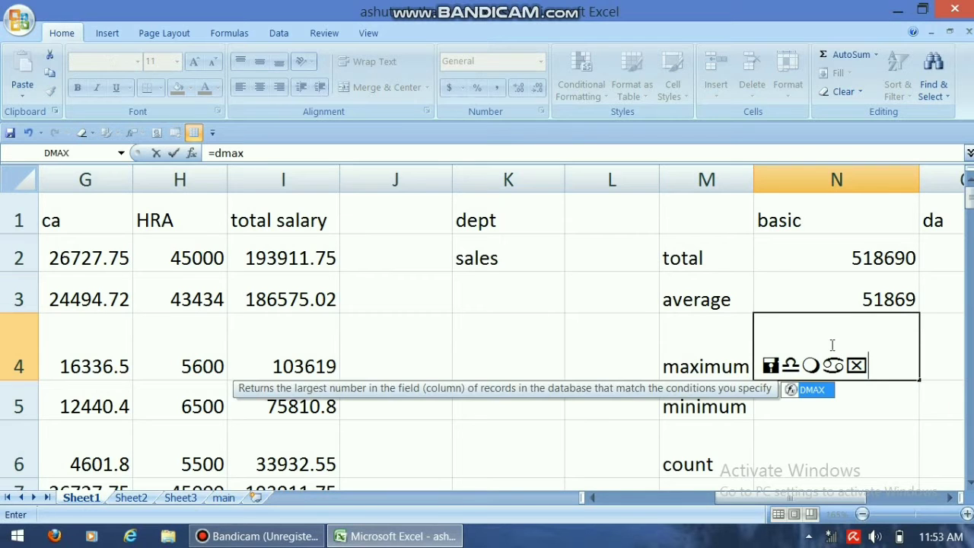
# Step: Enter the formula =dmax(a1:i125,5,k1:k2) in the maximum cell N4 of the basic column
pyautogui.write('=d')
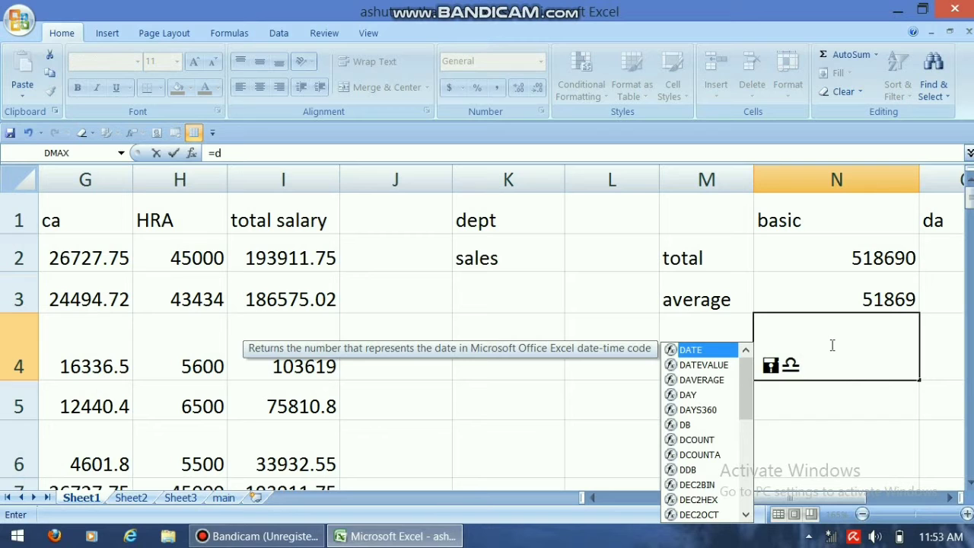
pyautogui.write('max(')
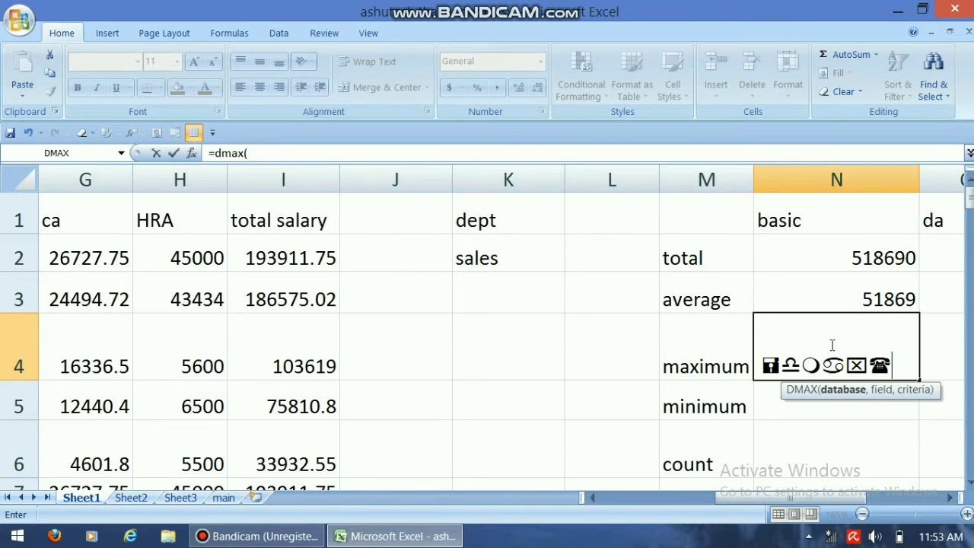
pyautogui.write('a')
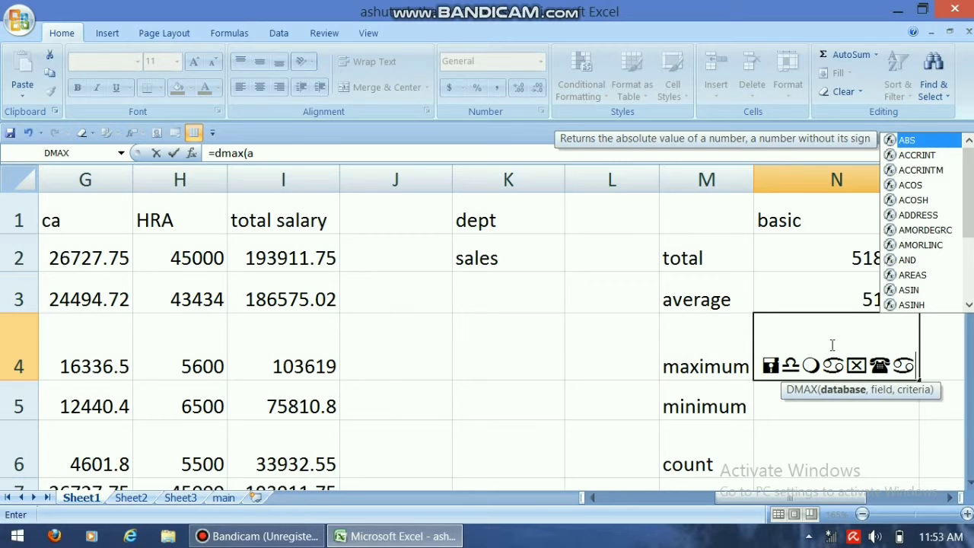
pyautogui.write('1')
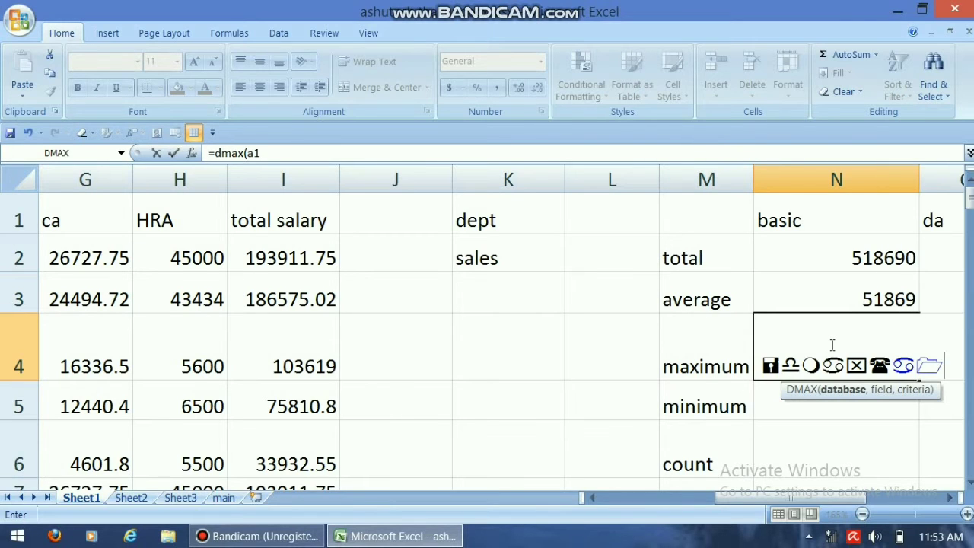
pyautogui.write(':i125')
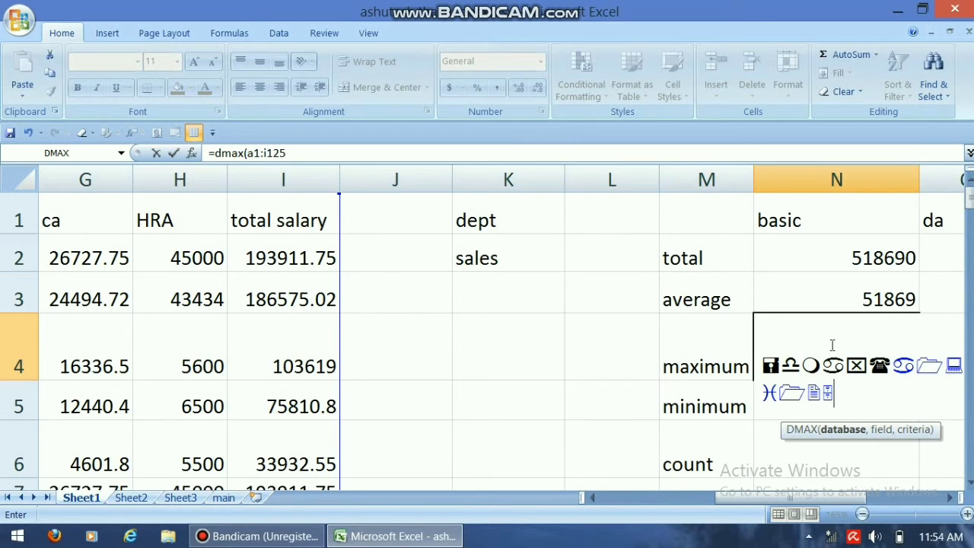
pyautogui.write(',5')
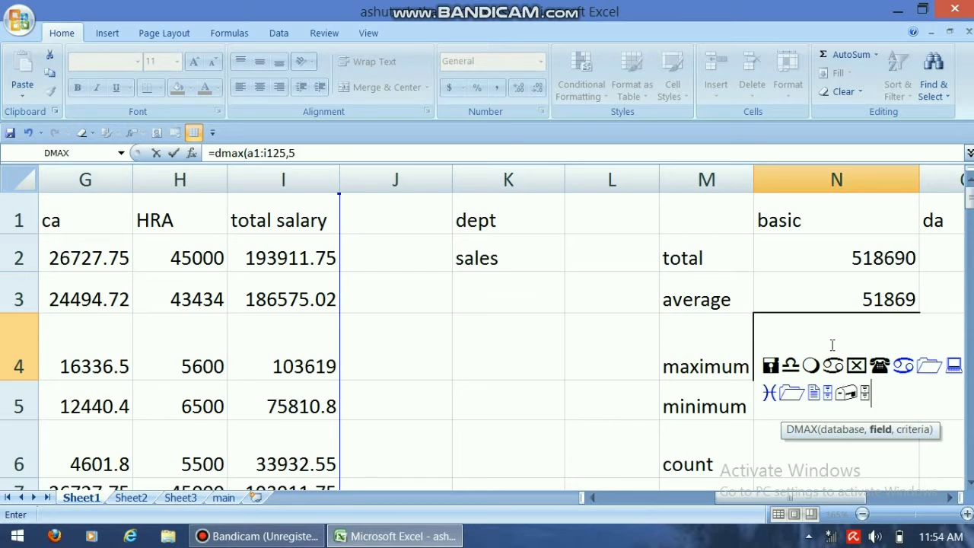
pyautogui.write(',')
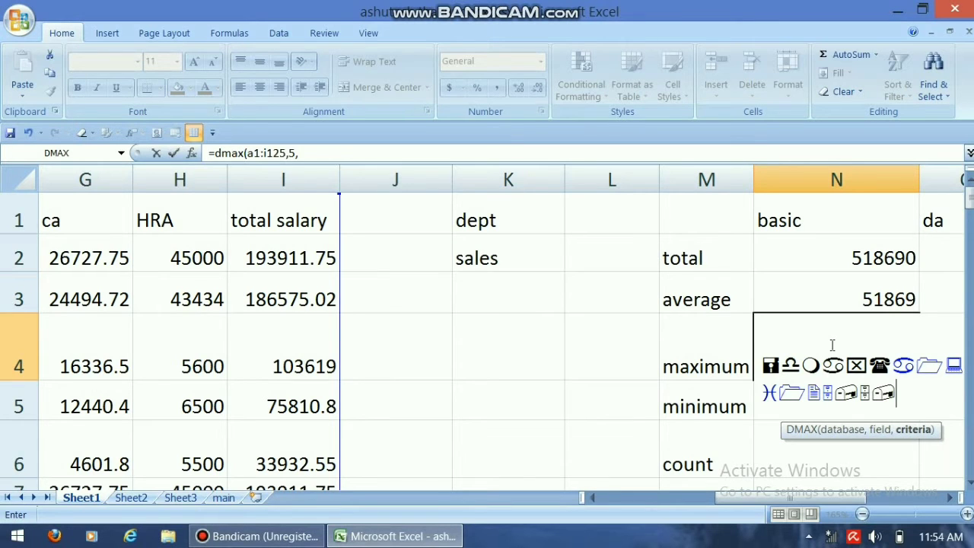
pyautogui.write('k1:')
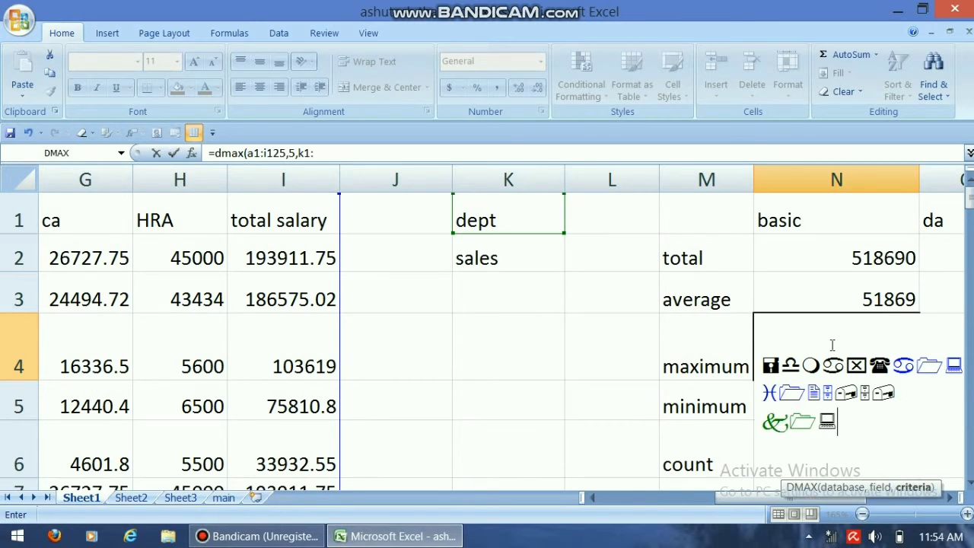
pyautogui.write('k2')
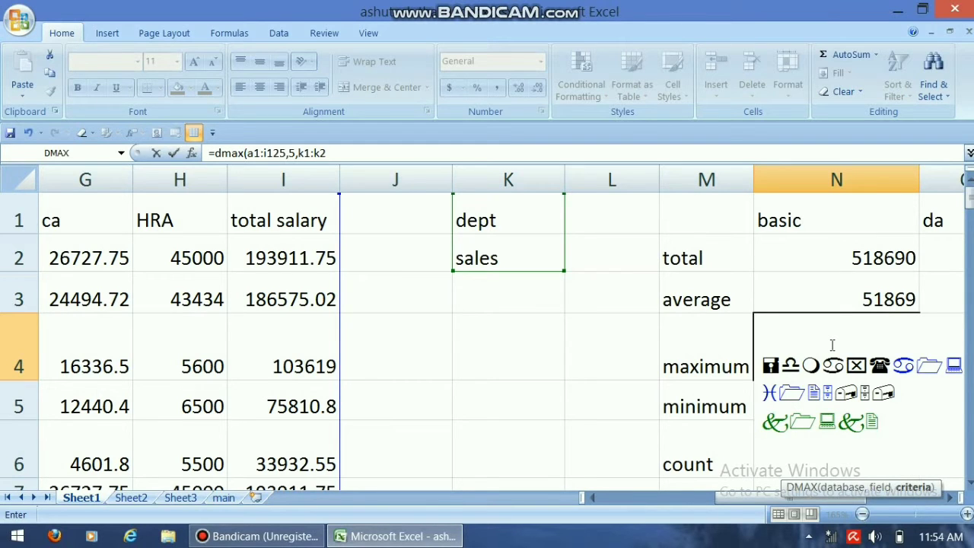
pyautogui.write(')')
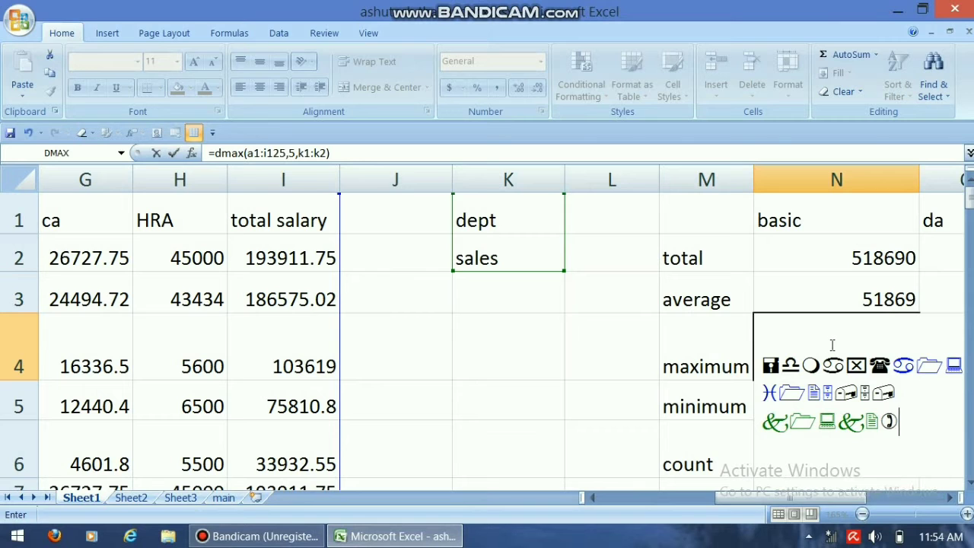
pyautogui.press('Return')
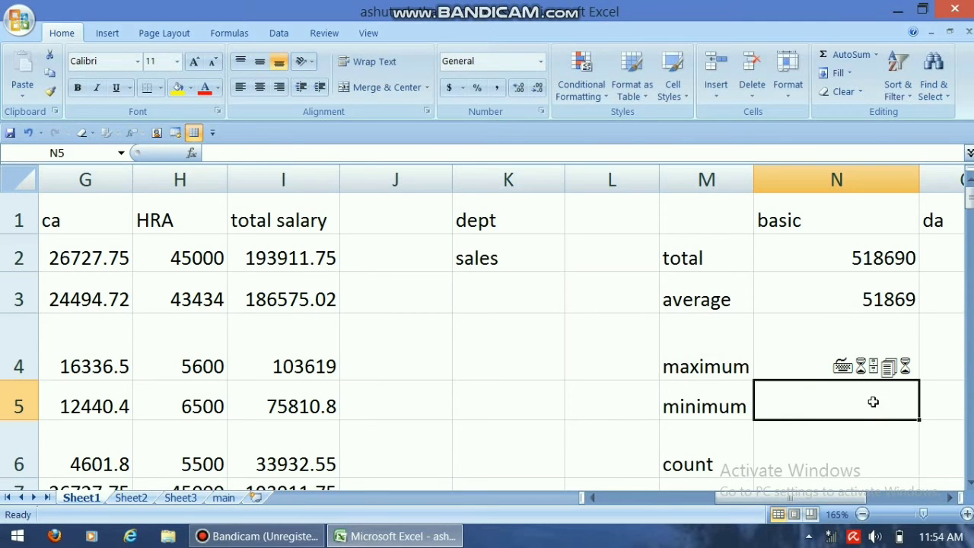
# Step: Change the font of maximum cell N4 to Calibri
pyautogui.click(834, 347)
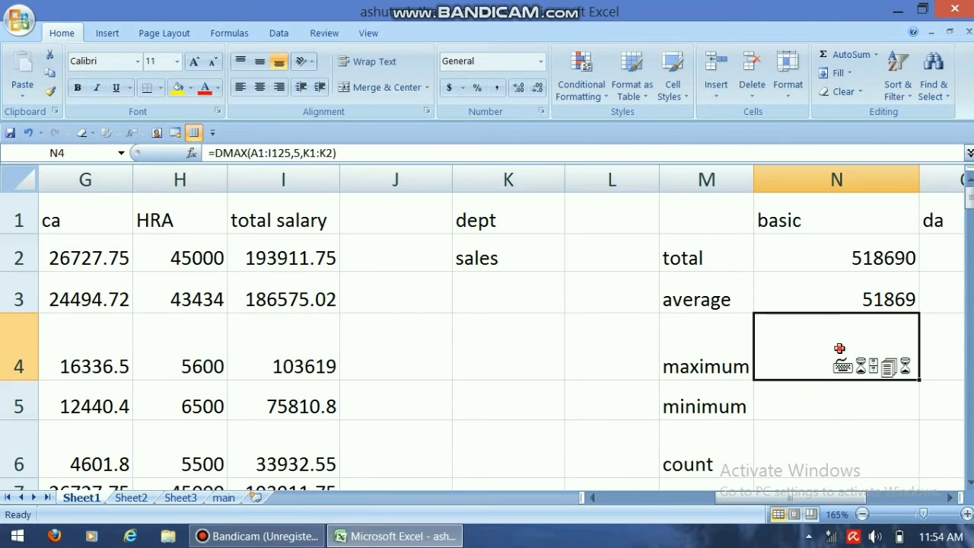
pyautogui.click(137, 64)
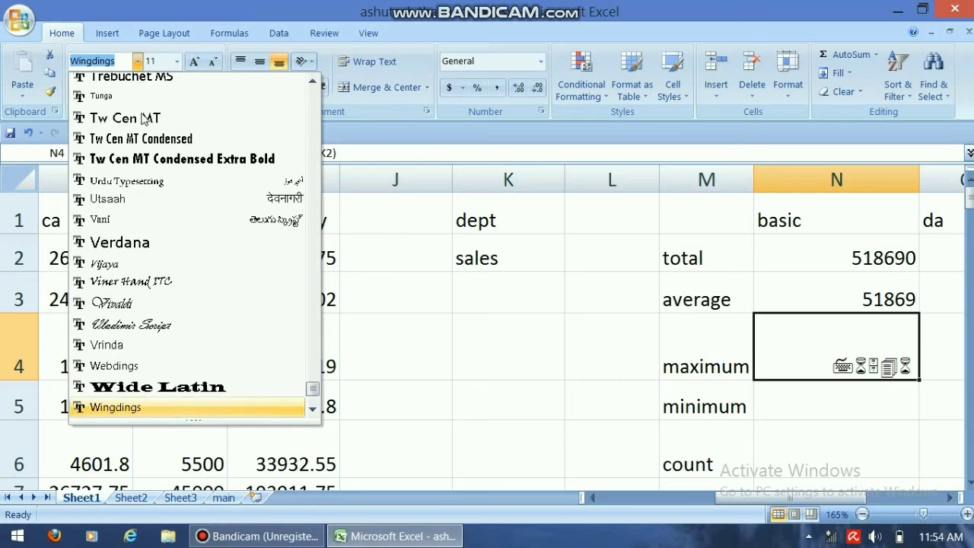
pyautogui.moveTo(313, 392); pyautogui.dragTo(313, 82)
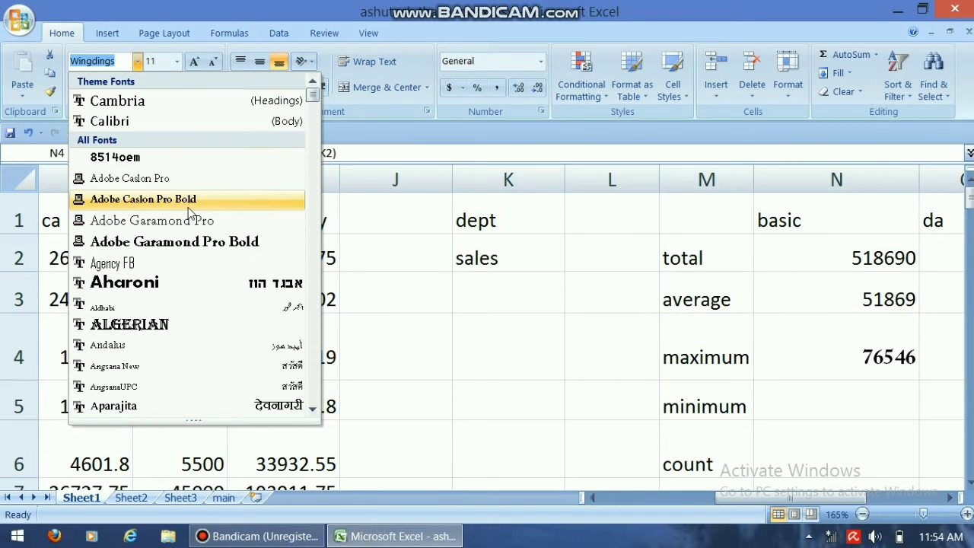
pyautogui.click(169, 121)
pyautogui.click(570, 352)
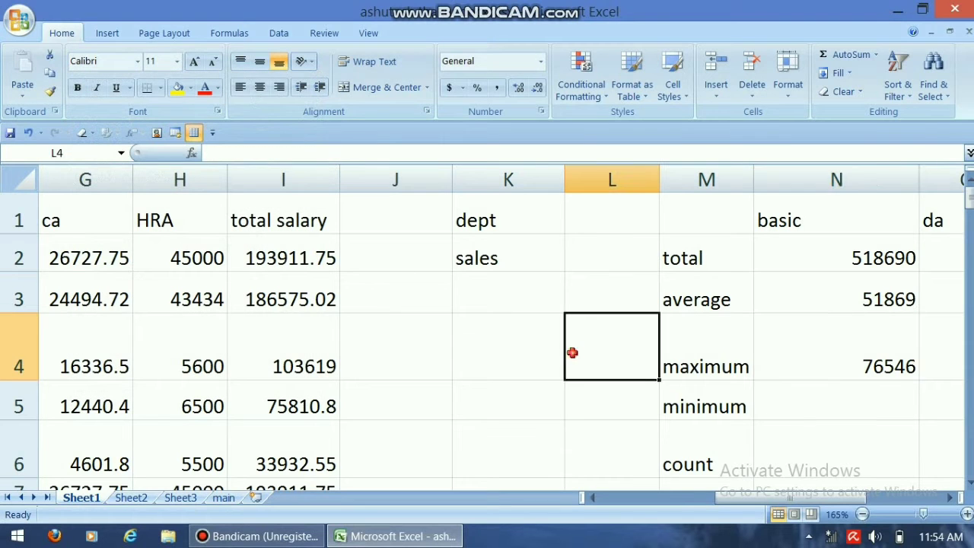
# Step: Enter the formula =dsum(a1:i126,6,k1:k2) in cell O2 for the da column's total
pyautogui.click(861, 396)
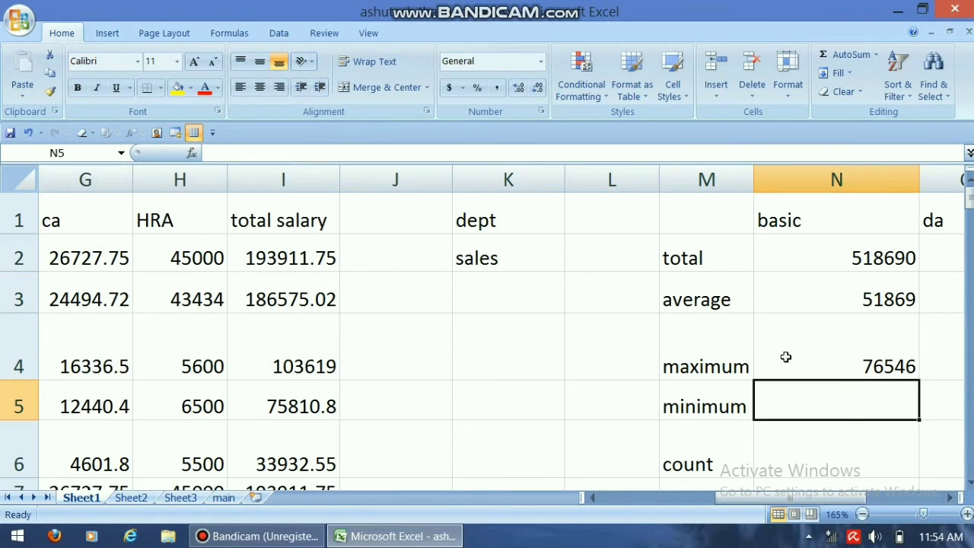
pyautogui.click(945, 497)
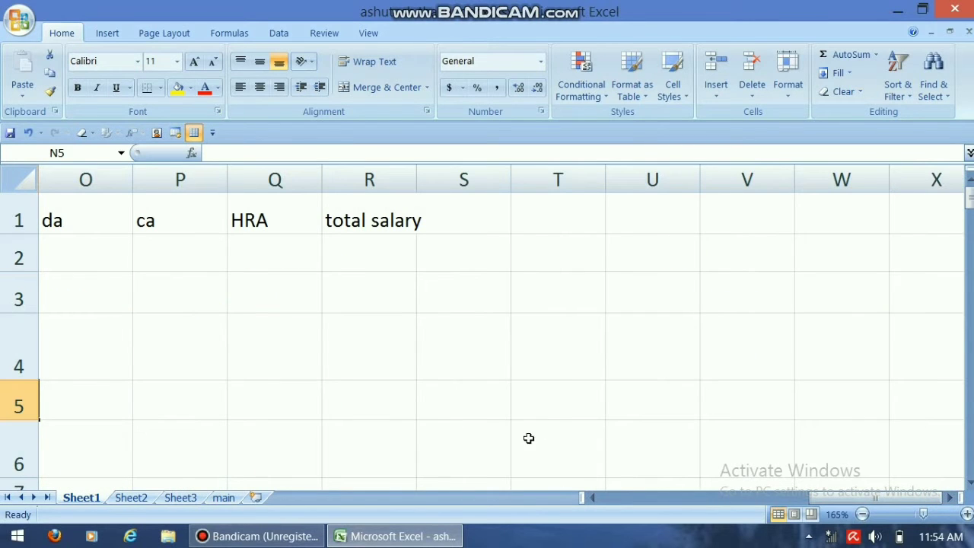
pyautogui.click(587, 498)
pyautogui.click(587, 497)
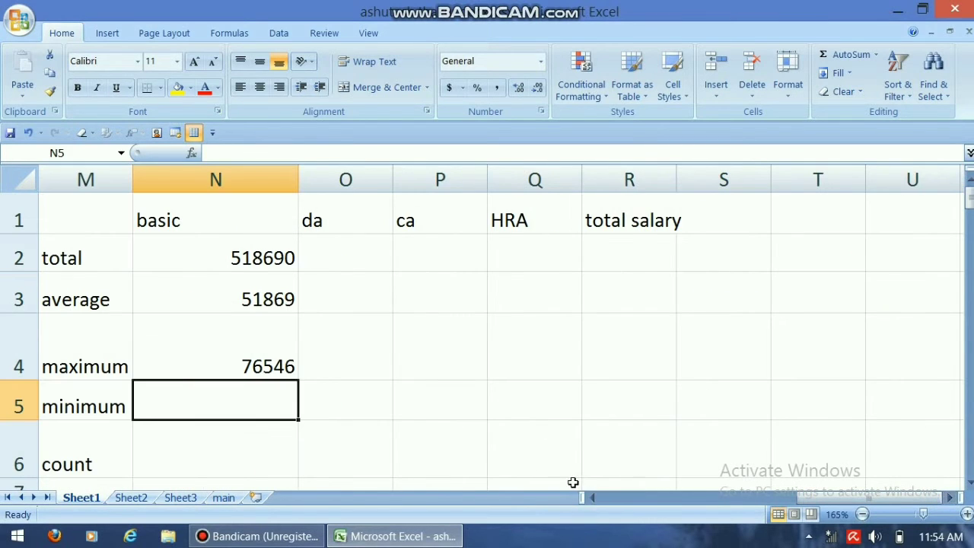
pyautogui.click(596, 498)
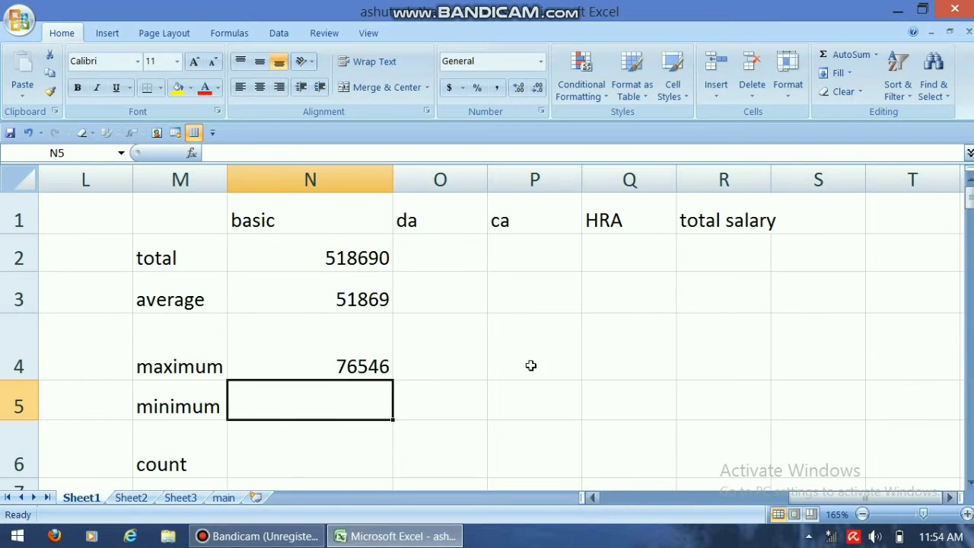
pyautogui.click(459, 268)
pyautogui.write('=')
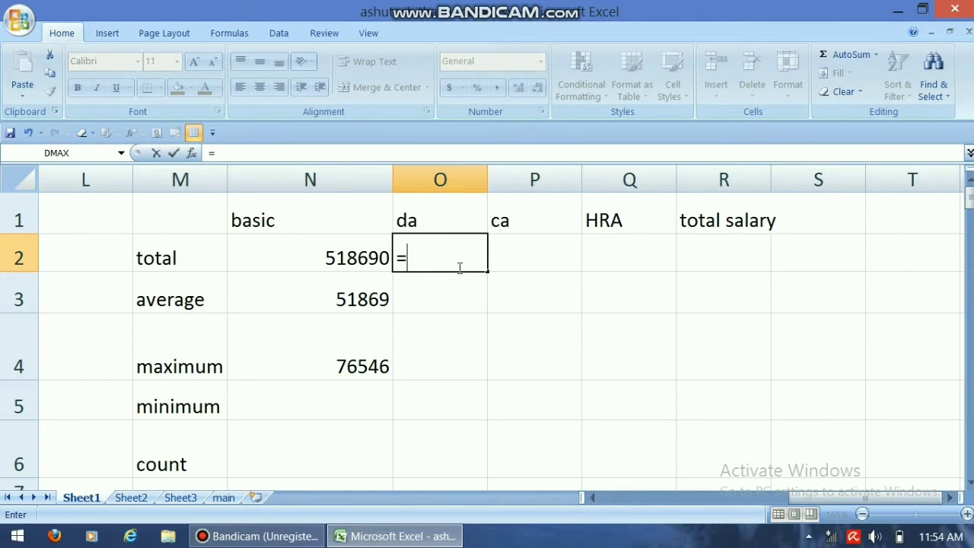
pyautogui.write('dsum')
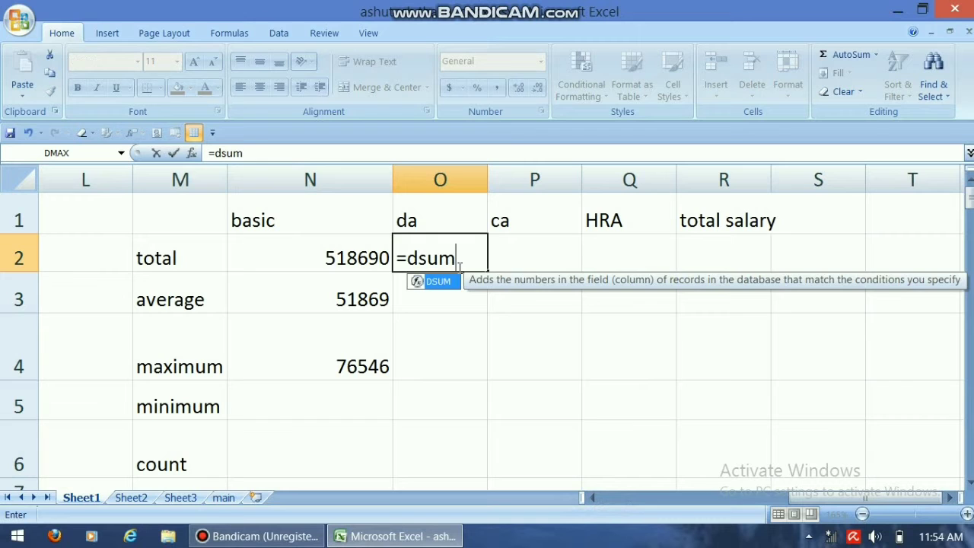
pyautogui.write('(a1:')
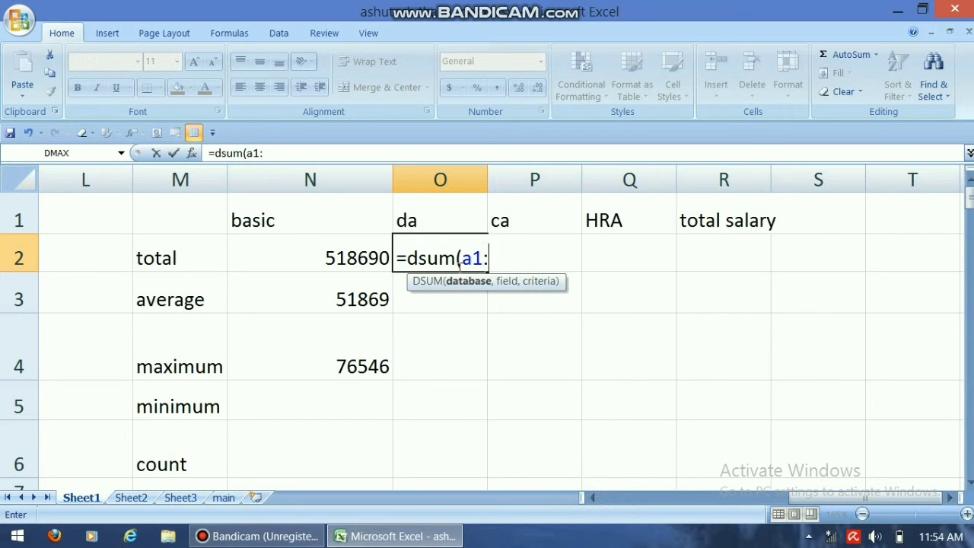
pyautogui.write('i126')
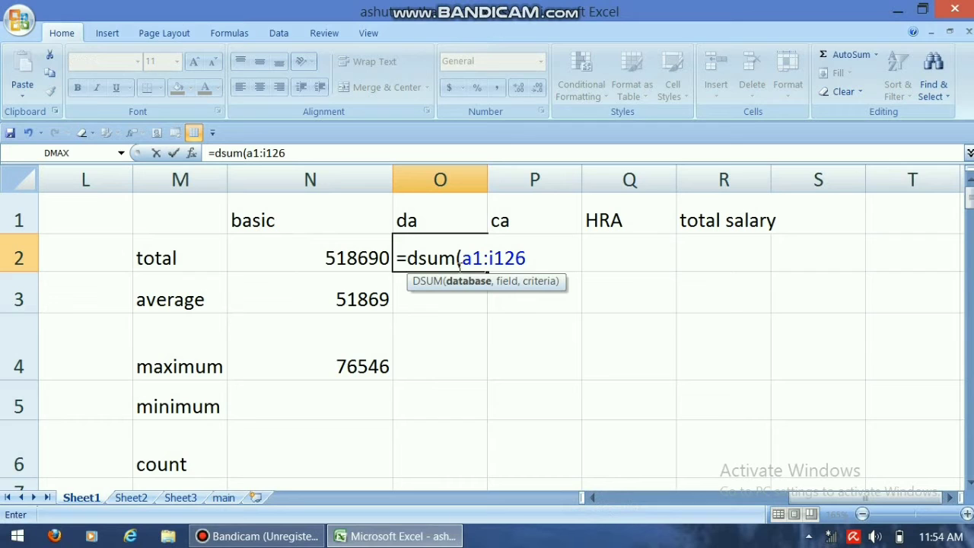
pyautogui.write(',')
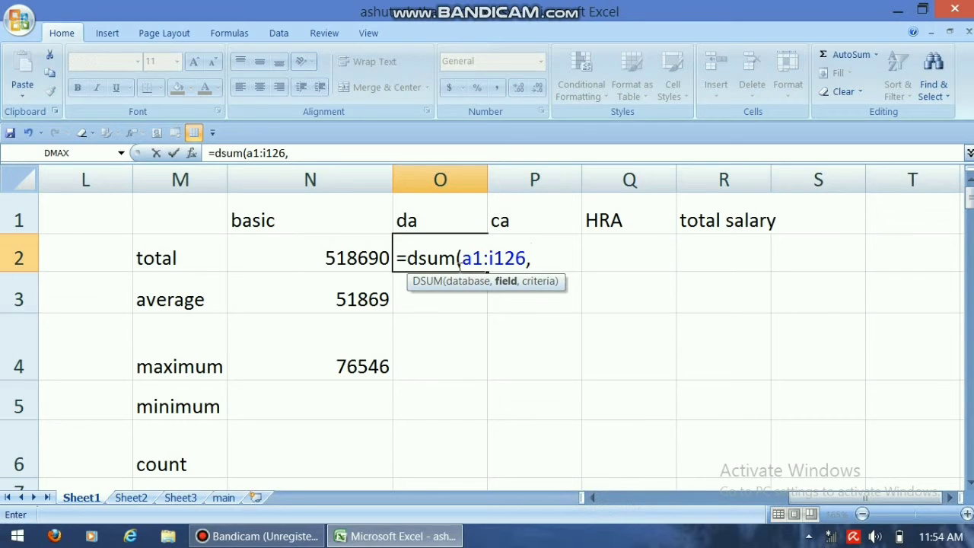
pyautogui.write('6,k1:k2)')
pyautogui.press('Return')
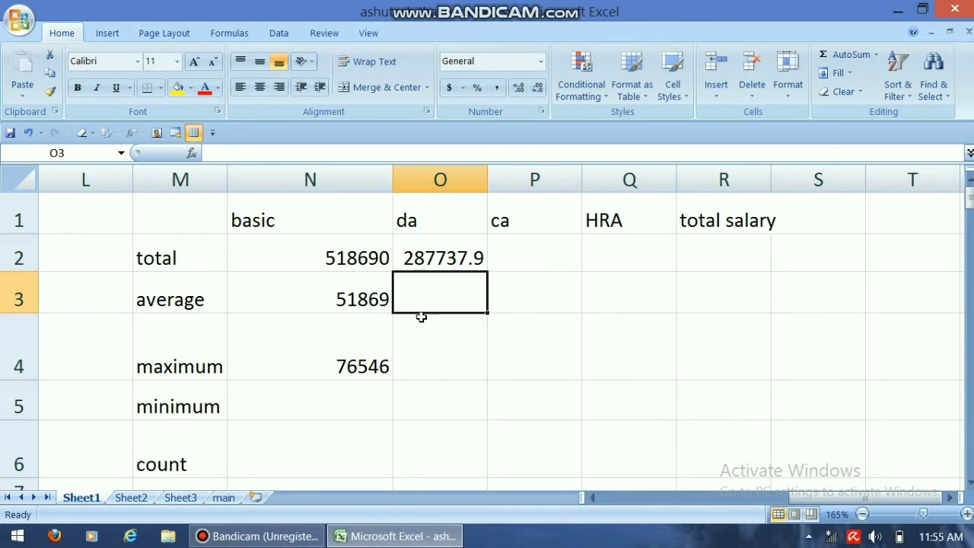
# Step: Enter the formula =daverage(a1:i126,6,k1:k2) in the da average cell O3, and select the ca total cell P2
pyautogui.write('=')
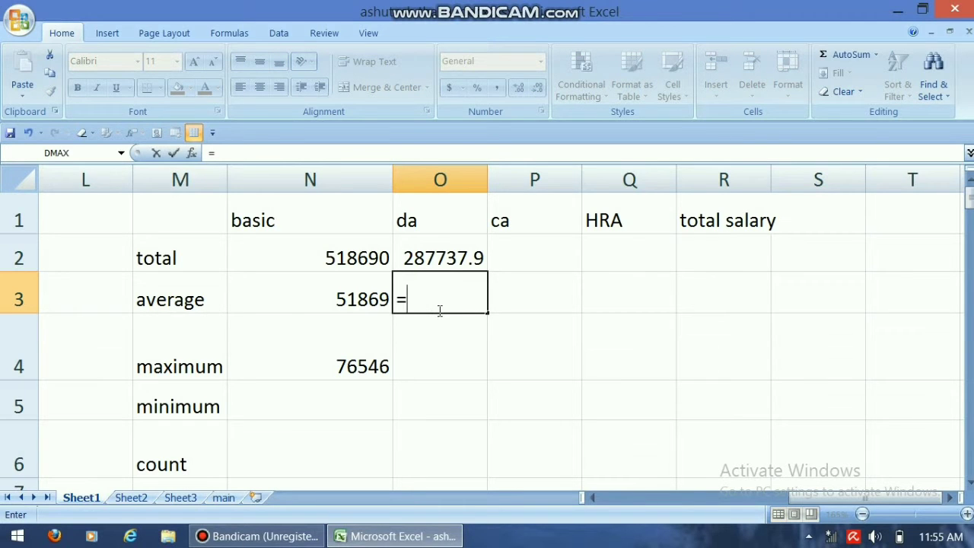
pyautogui.write('da')
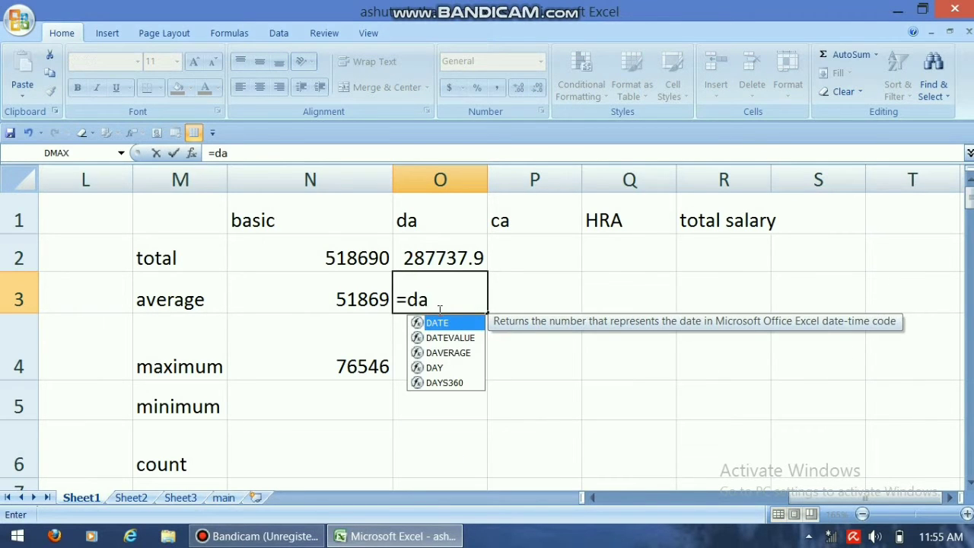
pyautogui.write('verage')
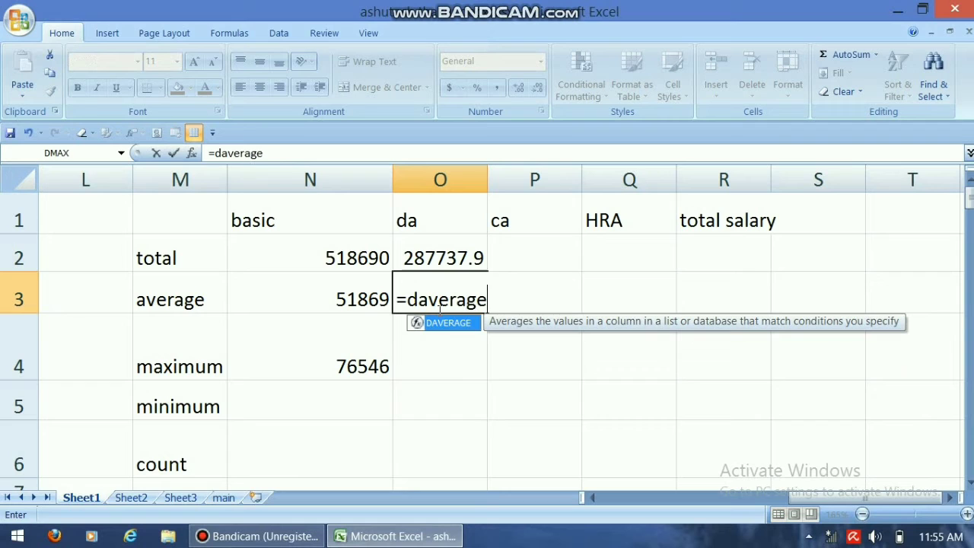
pyautogui.write('(')
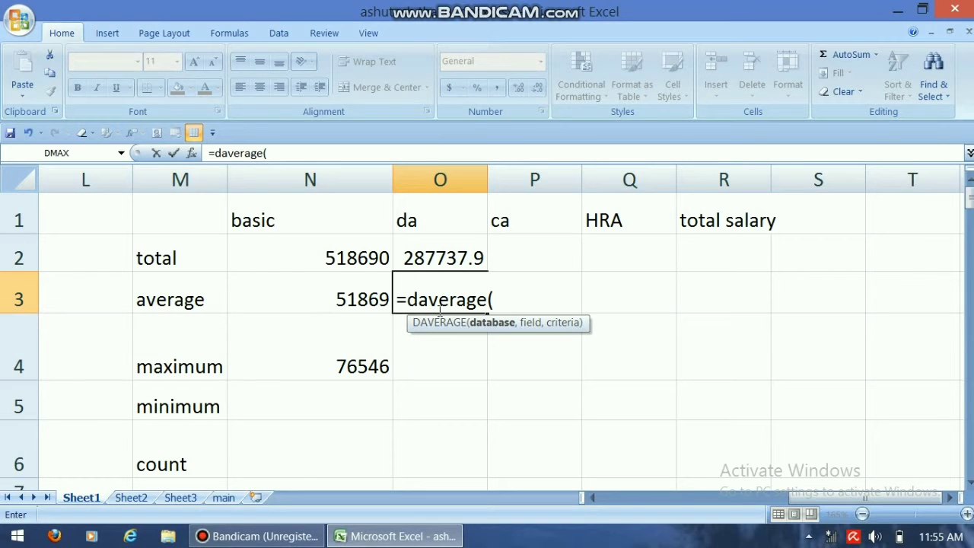
pyautogui.write('a1:i12')
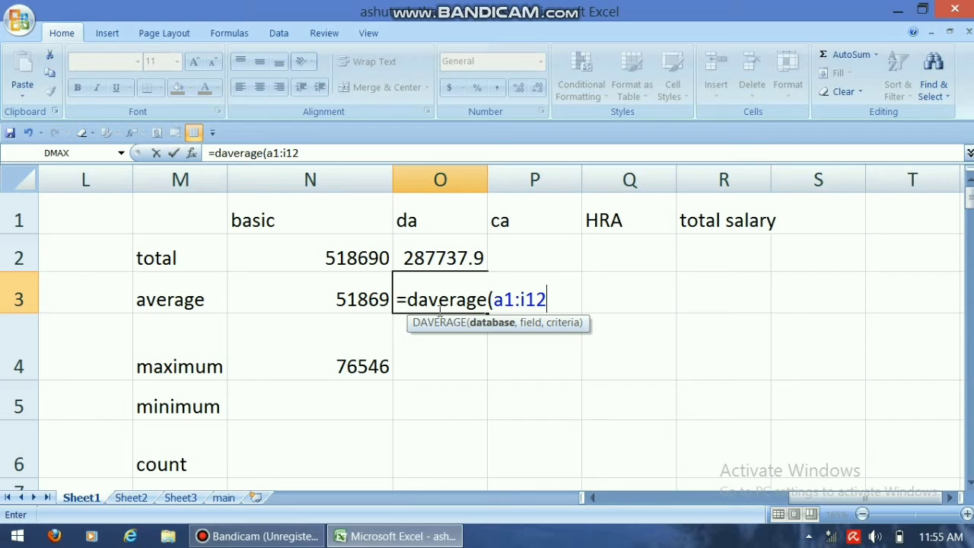
pyautogui.write('6,6')
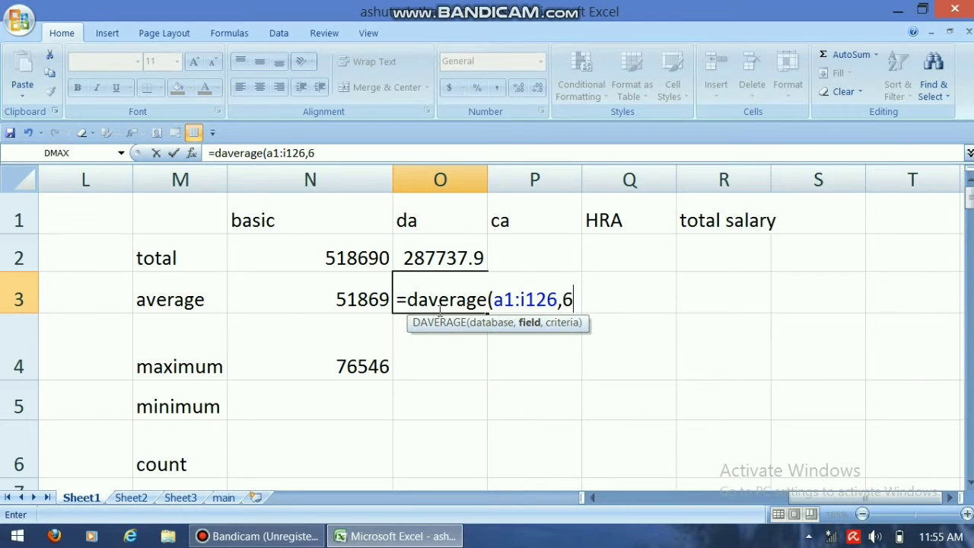
pyautogui.write(',')
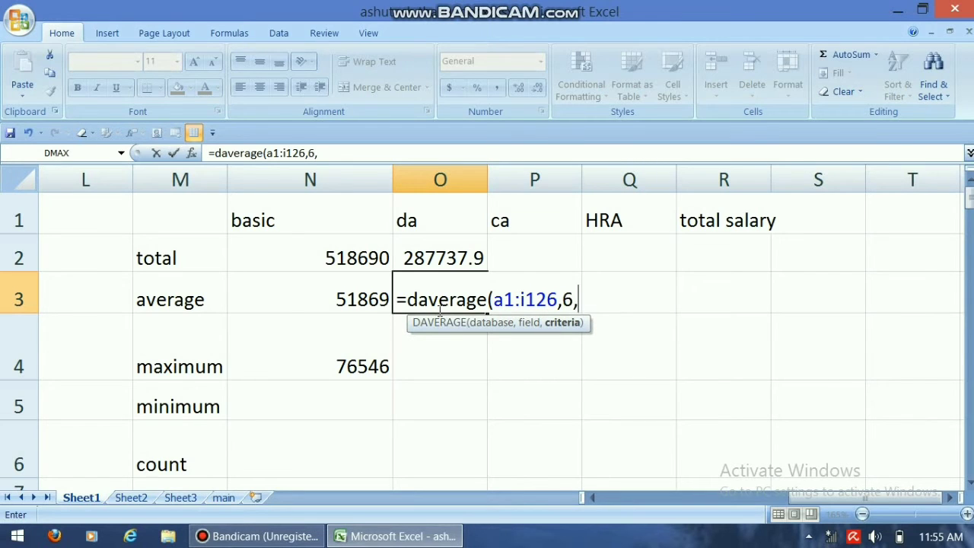
pyautogui.write('k1:k2)')
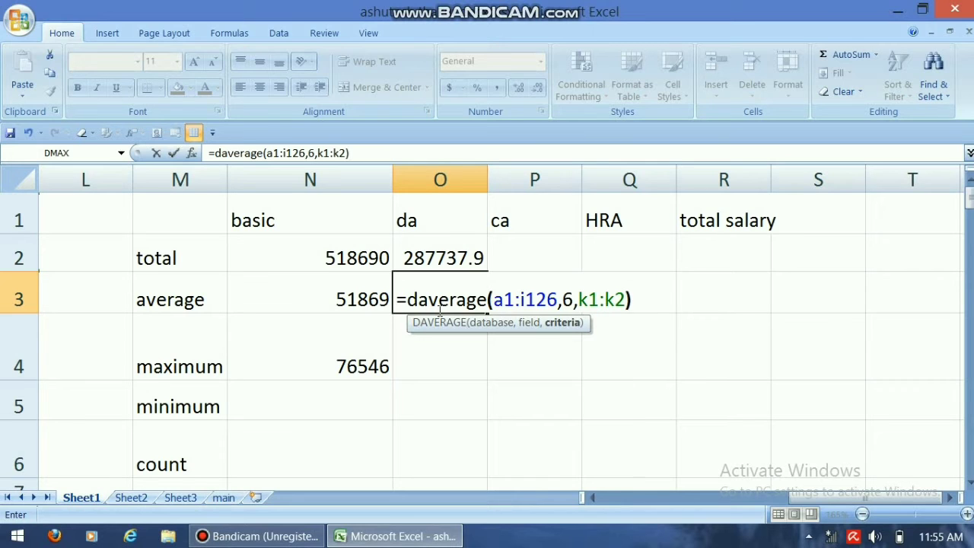
pyautogui.press('Return')
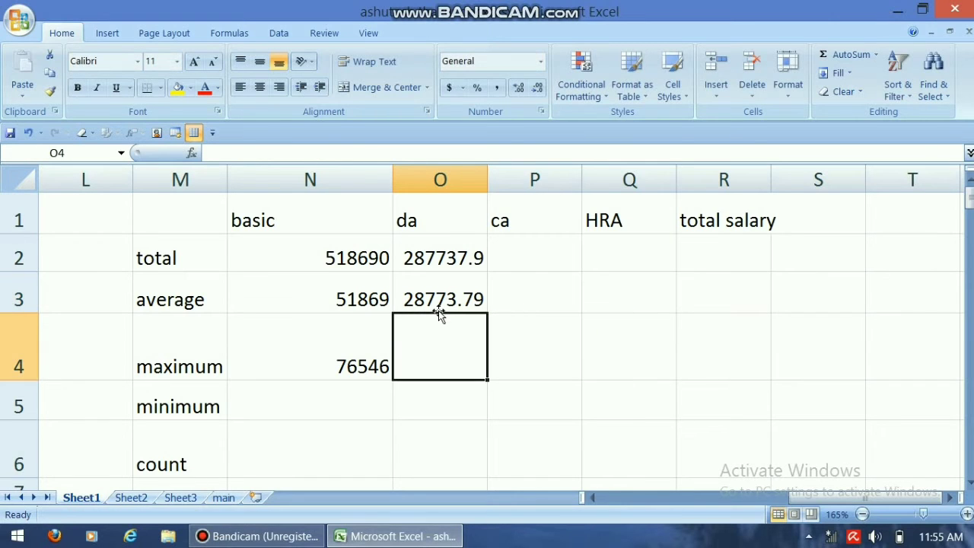
pyautogui.click(553, 251)
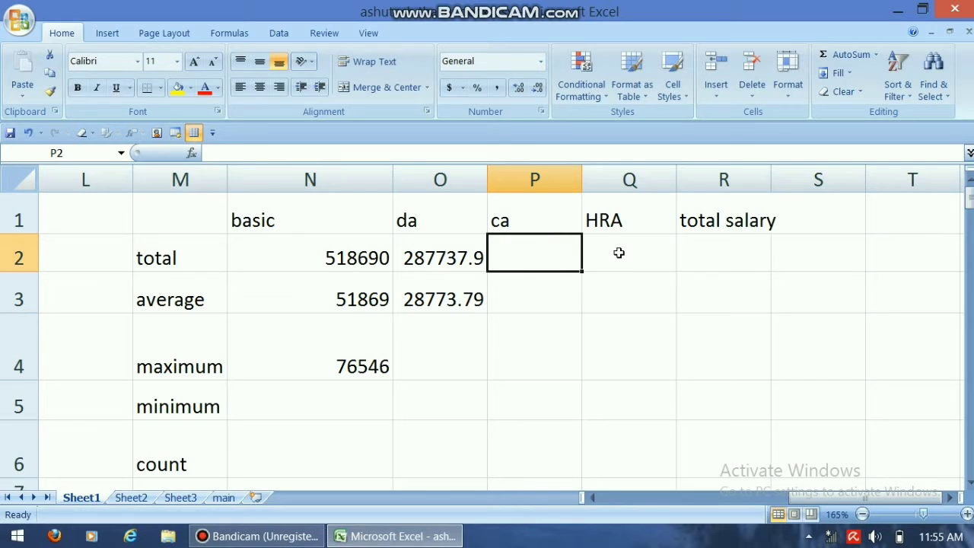
pyautogui.click(618, 253)
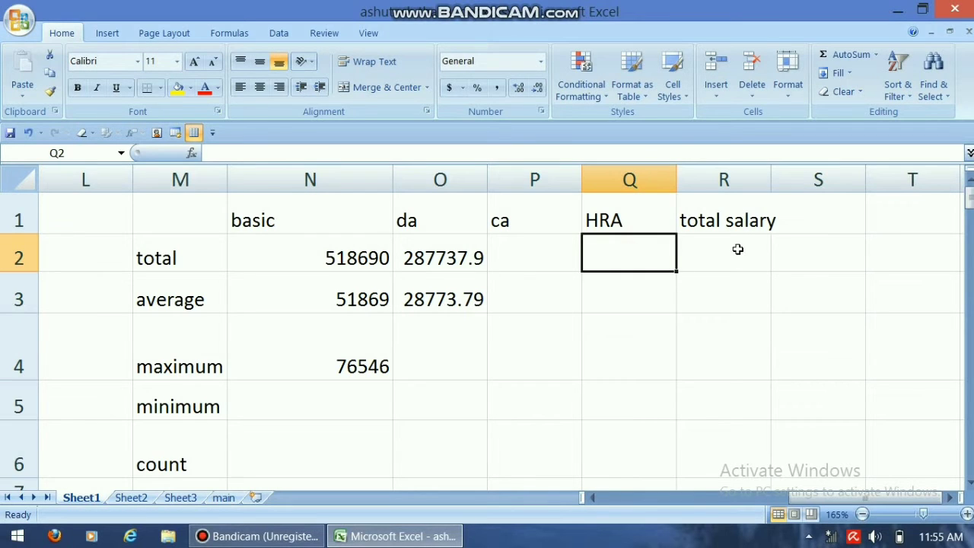
pyautogui.click(737, 249)
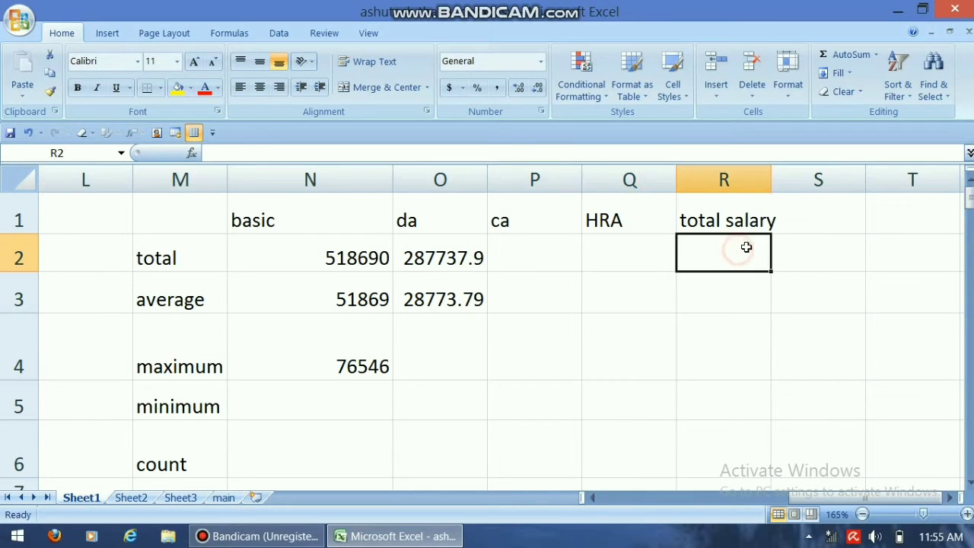
pyautogui.click(337, 403)
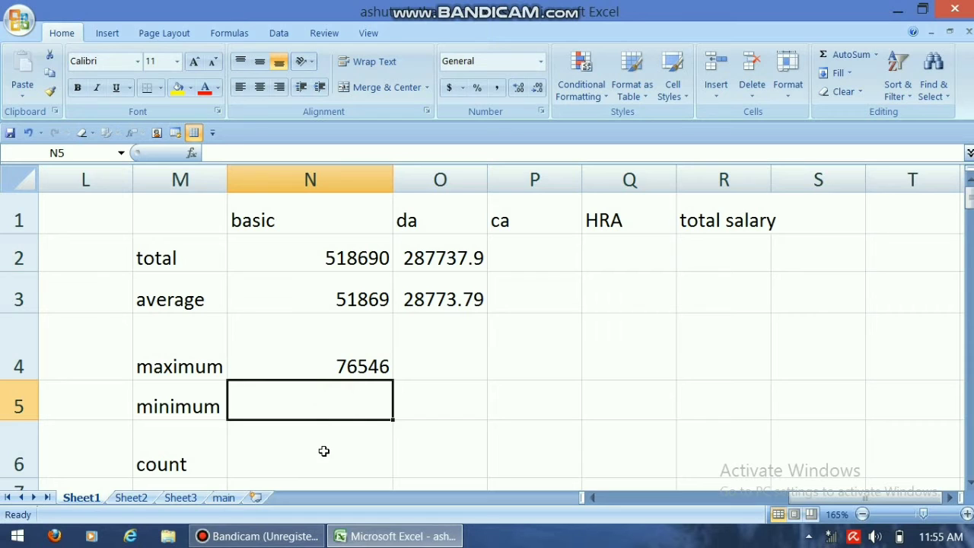
pyautogui.click(328, 366)
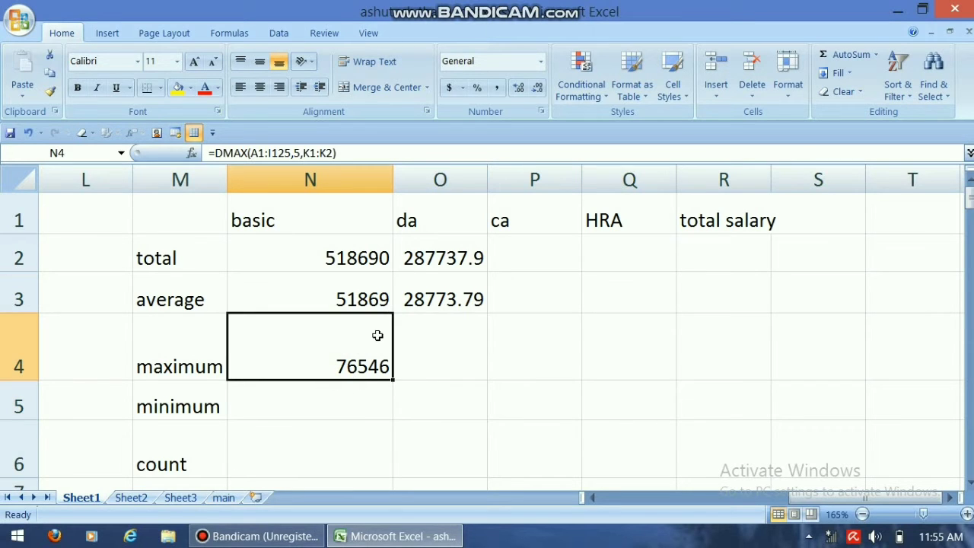
pyautogui.click(348, 412)
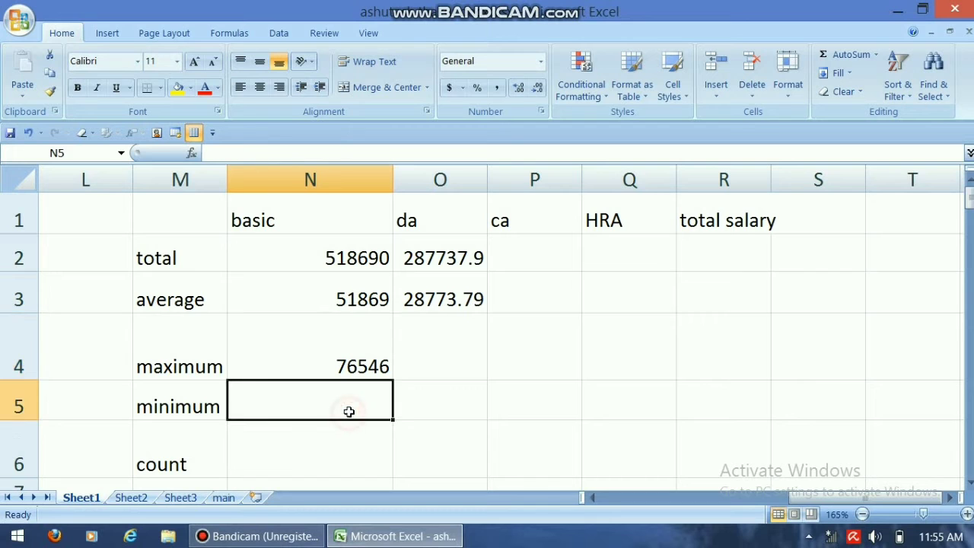
pyautogui.click(355, 369)
# Step: Enter the formula =dmin(a1:i126,5,k1:k2) in the basic column's minimum cell N5
pyautogui.click(345, 401)
pyautogui.write('=d')
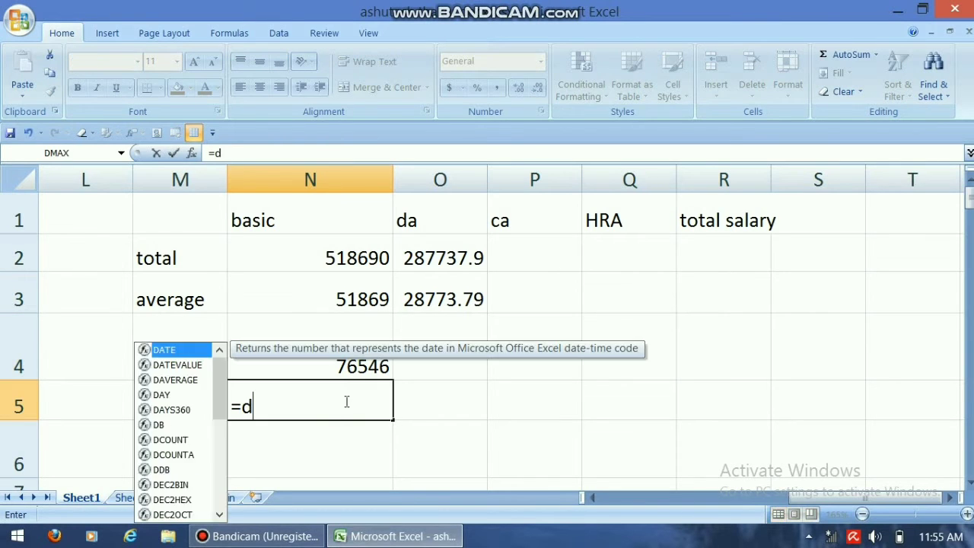
pyautogui.write('min(')
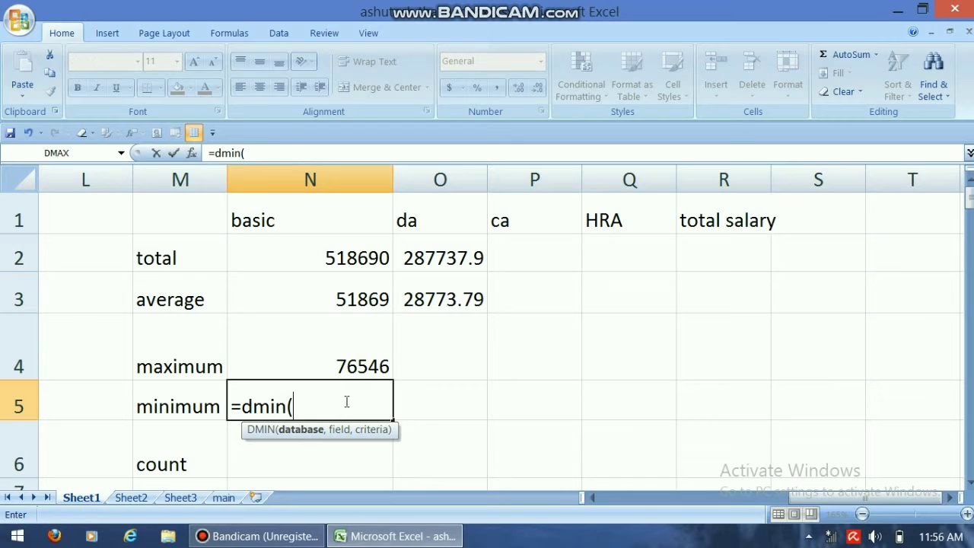
pyautogui.write('a1:i126')
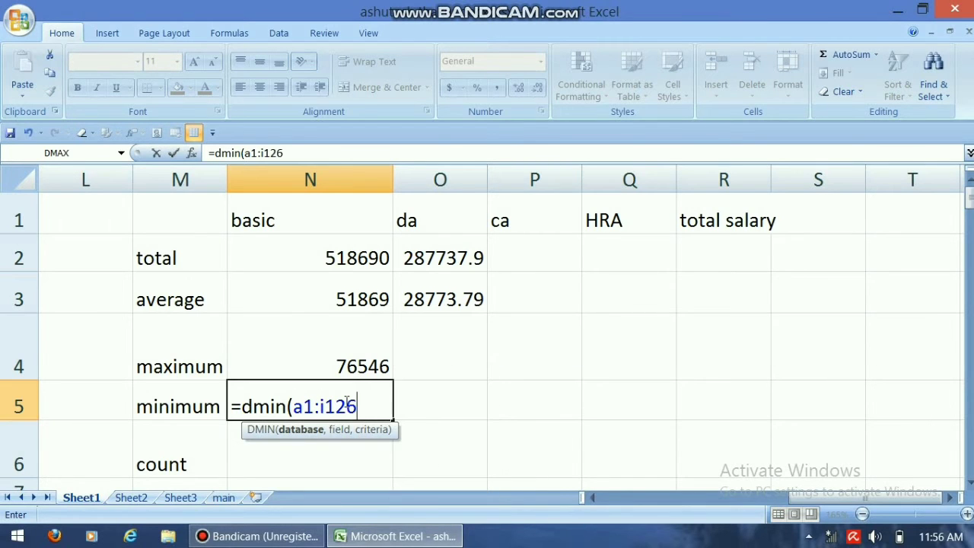
pyautogui.write(',')
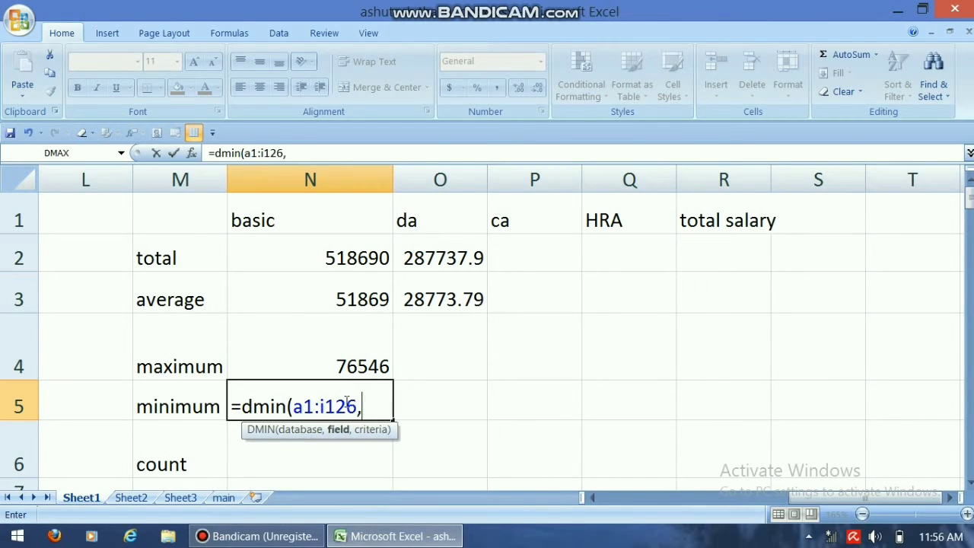
pyautogui.write('5,')
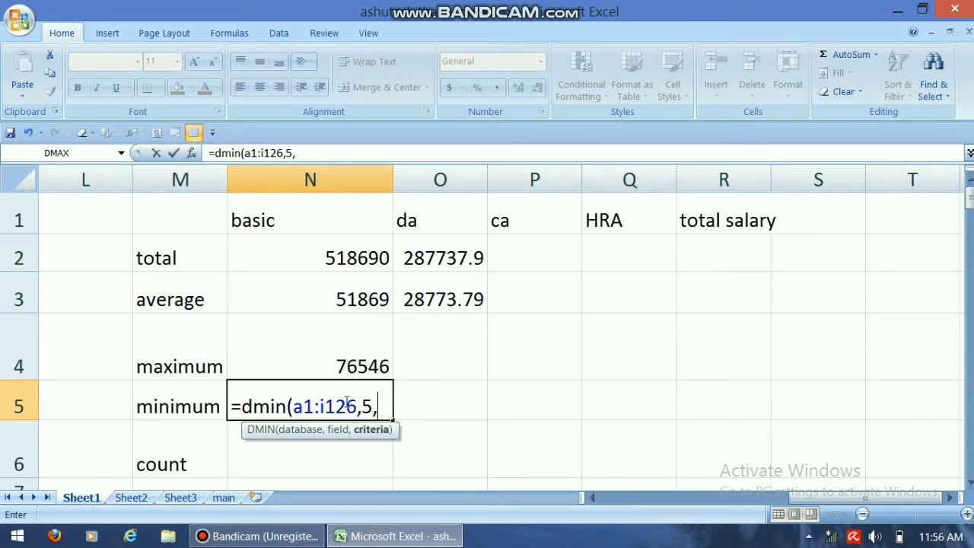
pyautogui.write('k1:k2)')
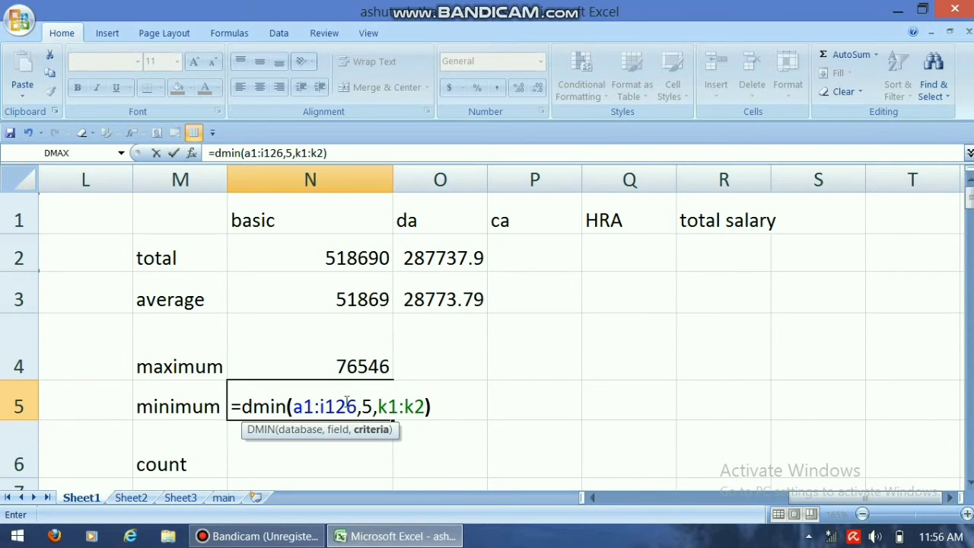
pyautogui.press('Return')
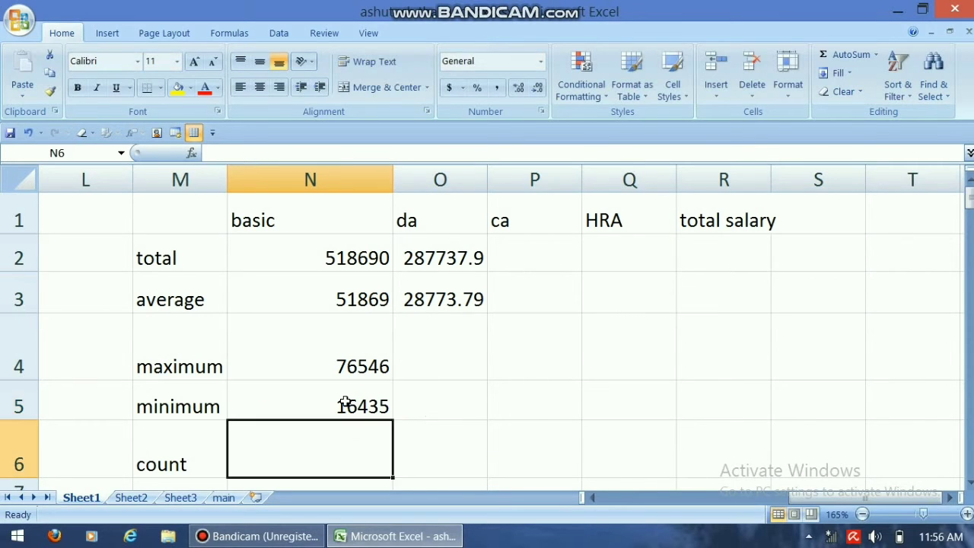
# Step: Enter the formula =dcount(a1:i126,5,k1:k2) in the basic column's count cell N6
pyautogui.write('=d')
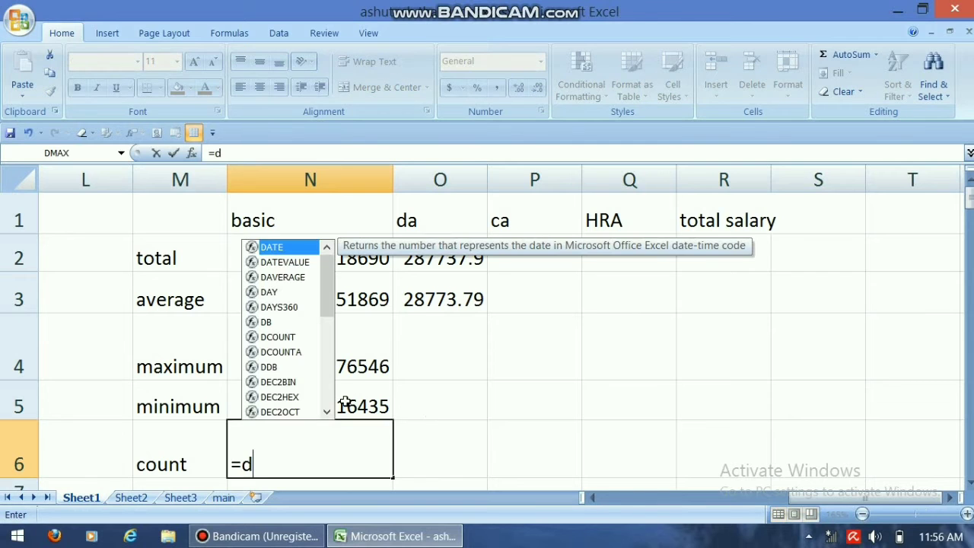
pyautogui.write('count')
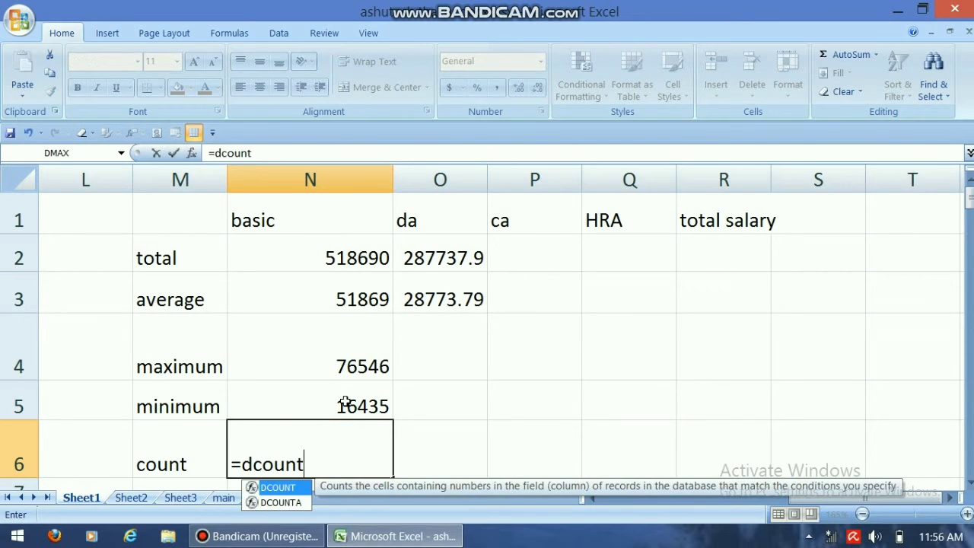
pyautogui.write('(a1')
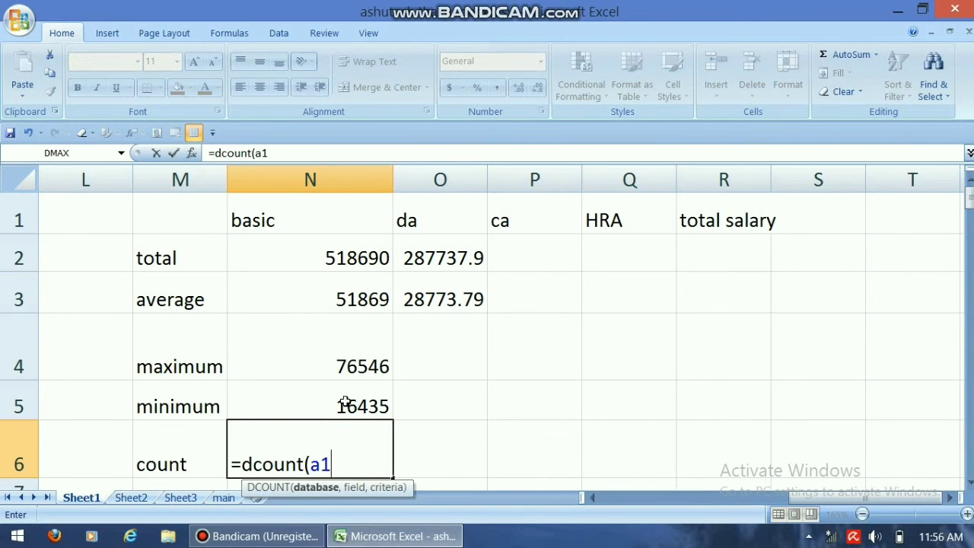
pyautogui.write(':i126,5,k1')
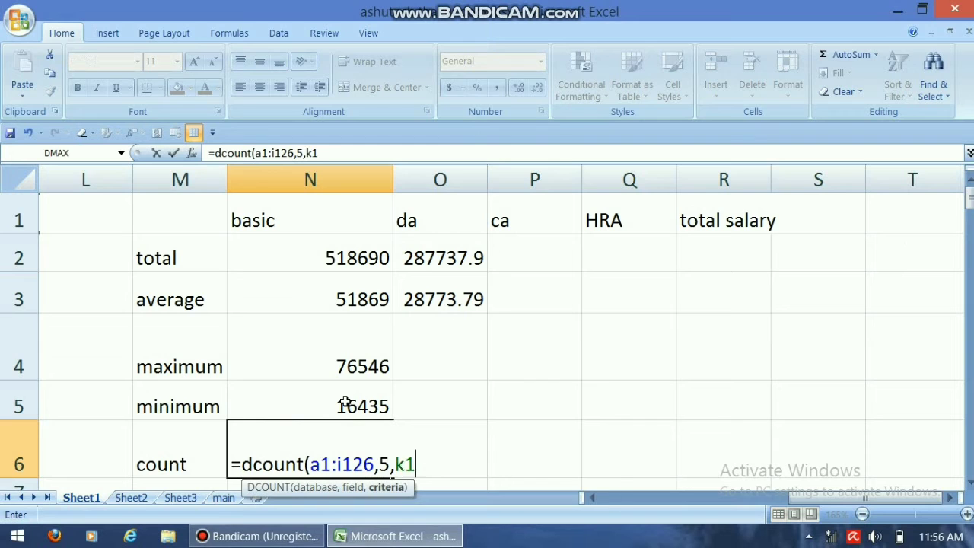
pyautogui.write(':k2)')
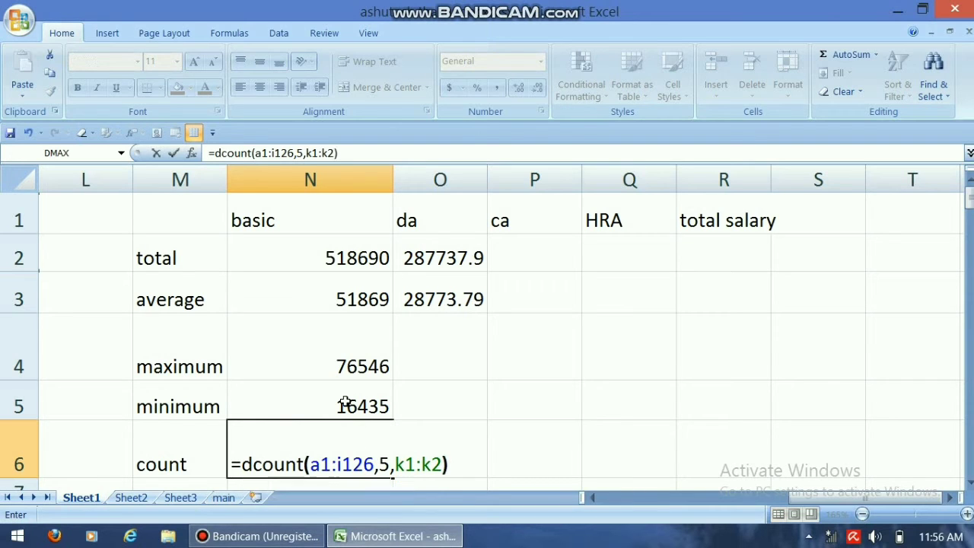
pyautogui.press('Return')
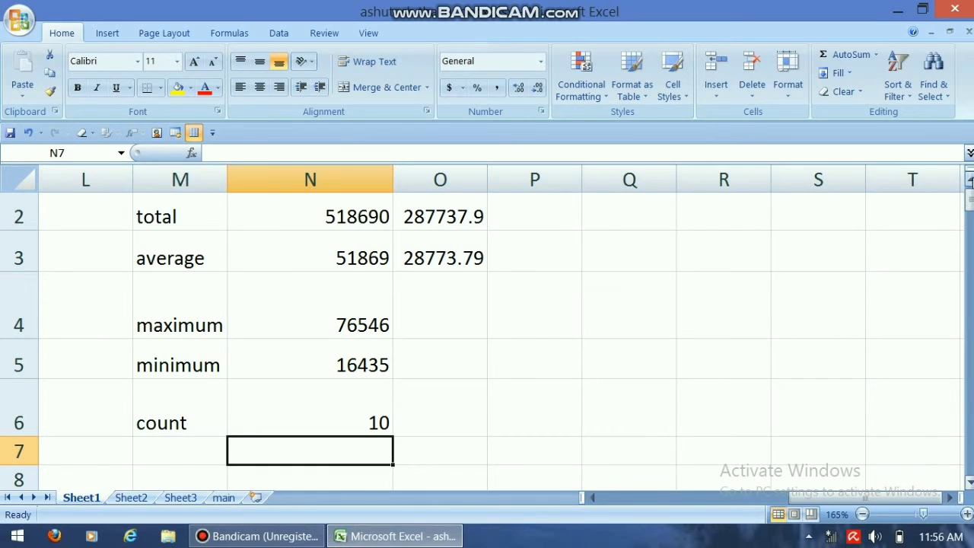
# Step: Enter the formula =dsum(a1:i126,7,k1:k2) in cell P2 for the ca column's total
pyautogui.click(969, 178)
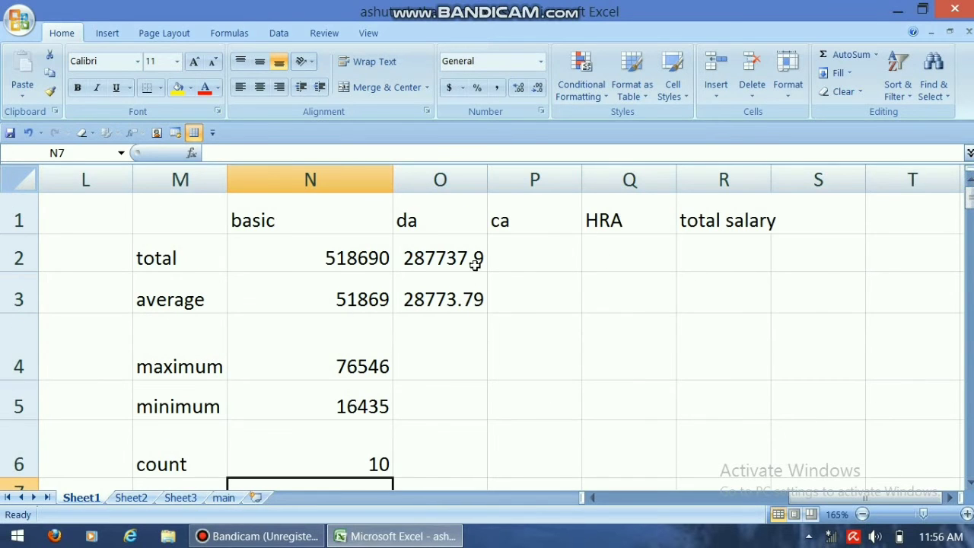
pyautogui.click(472, 330)
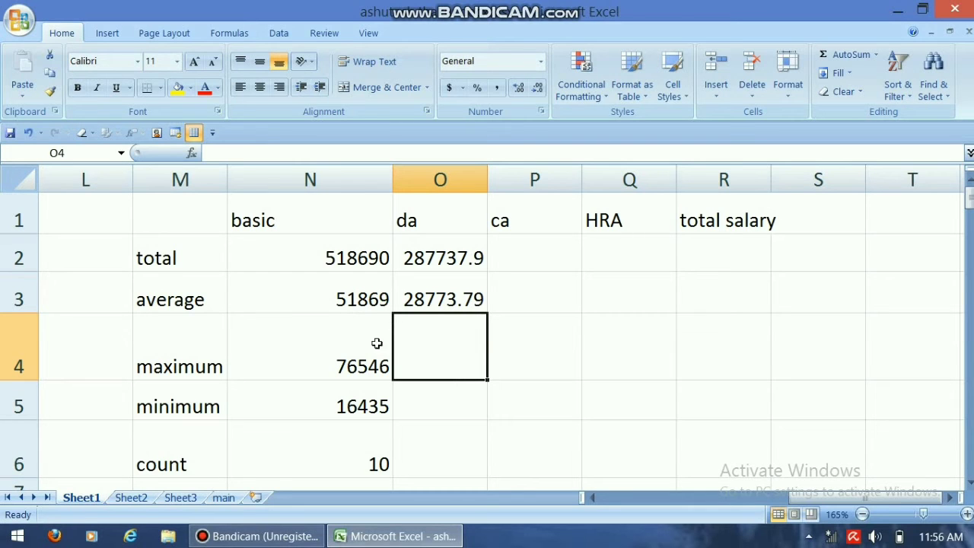
pyautogui.click(524, 253)
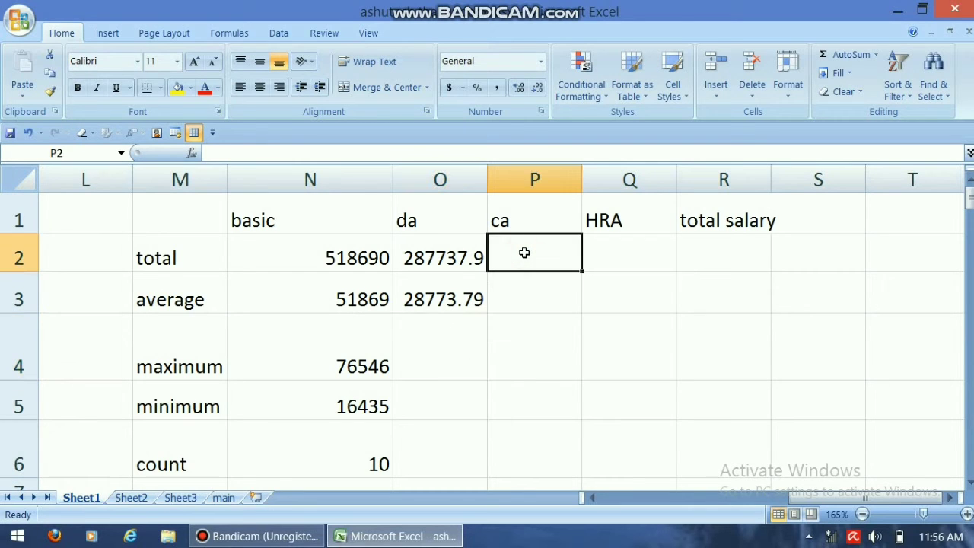
pyautogui.write('=')
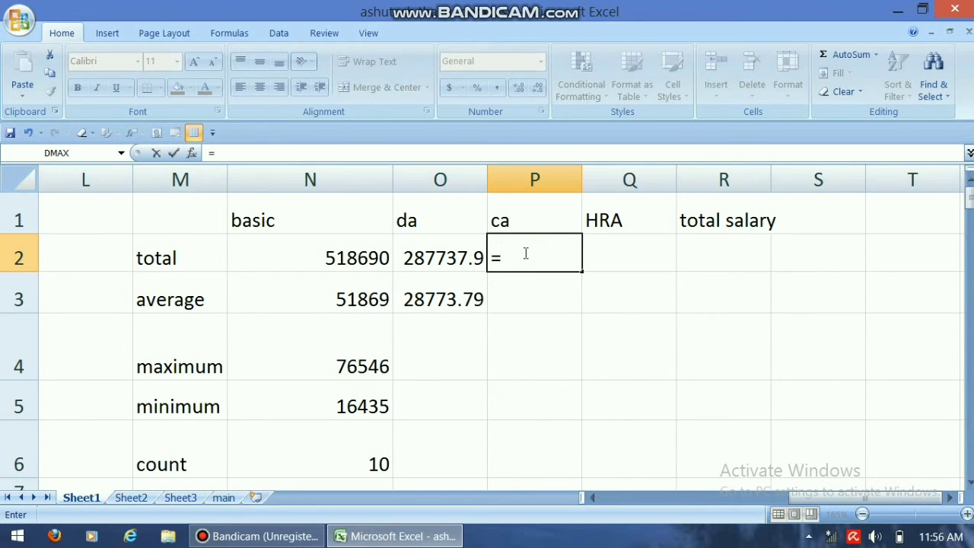
pyautogui.write('dsum(')
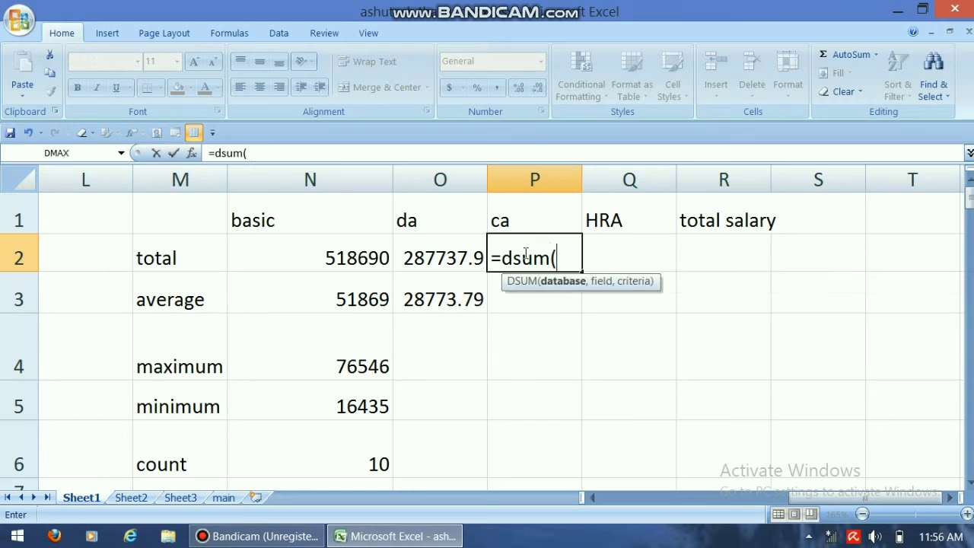
pyautogui.write('a1:i126')
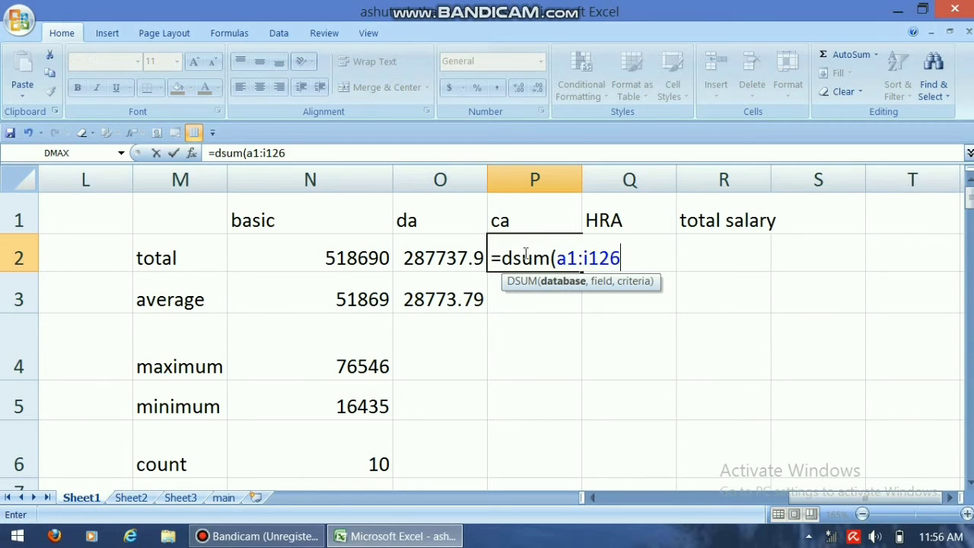
pyautogui.write(',7,')
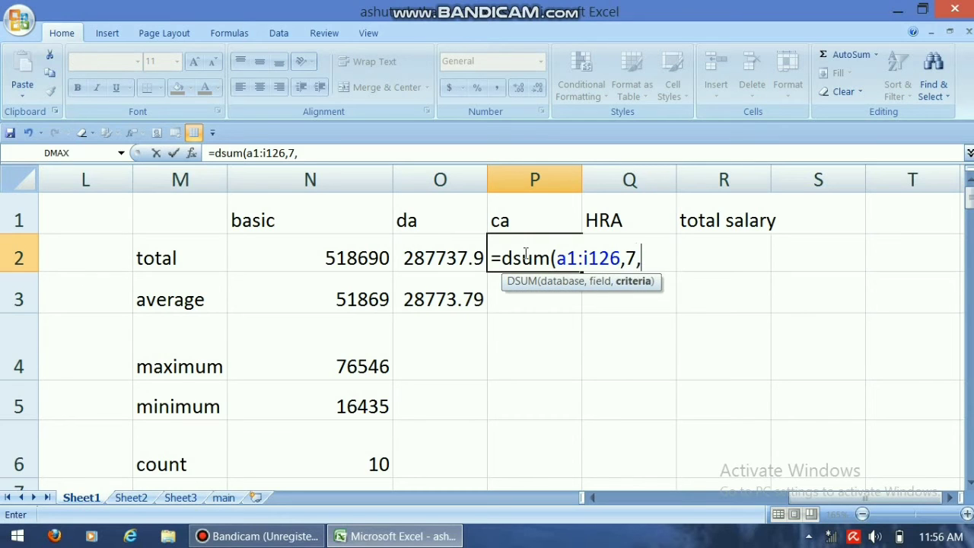
pyautogui.write('k1:k2)')
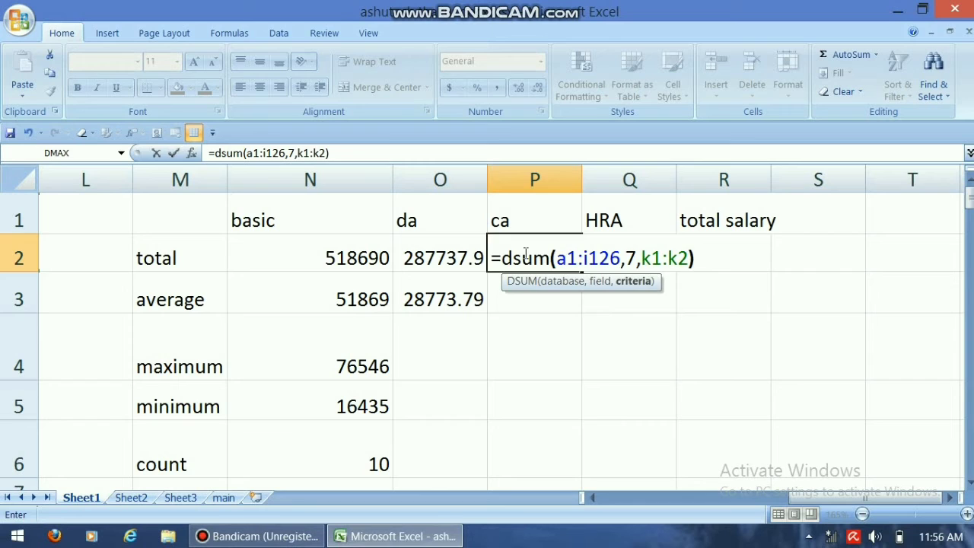
pyautogui.press('Return')
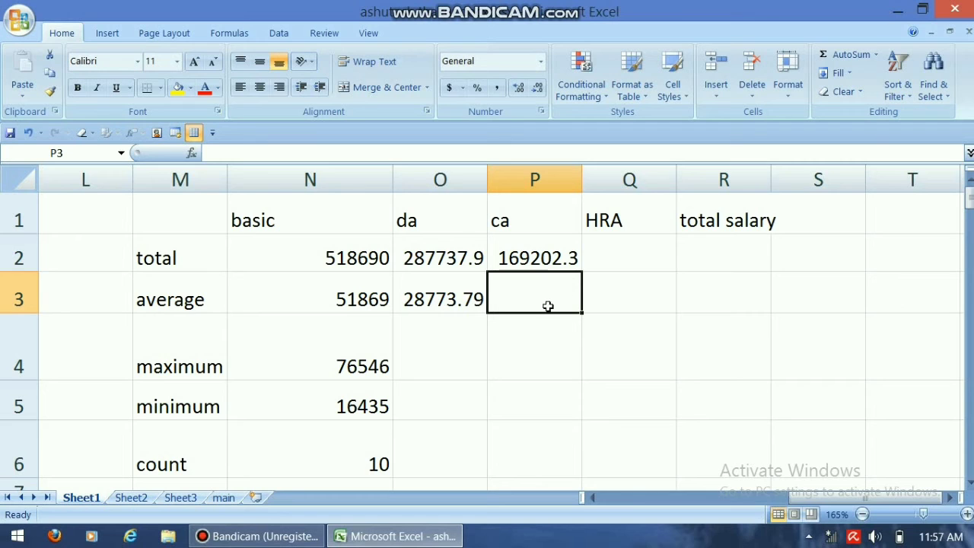
# Step: Enter the formula =dsum(a1:i126,8,k1:k2) in cell Q2 for the HRA column's total
pyautogui.click(630, 260)
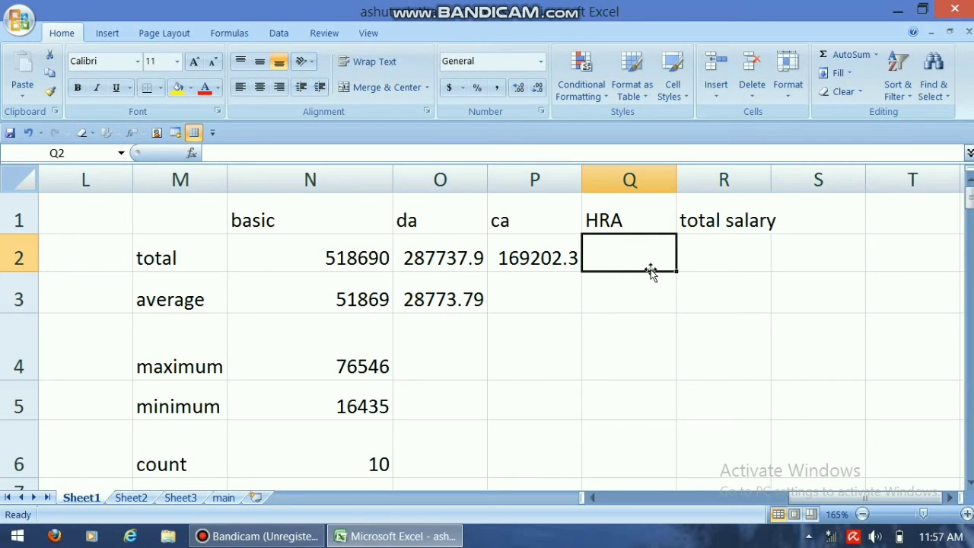
pyautogui.write('=')
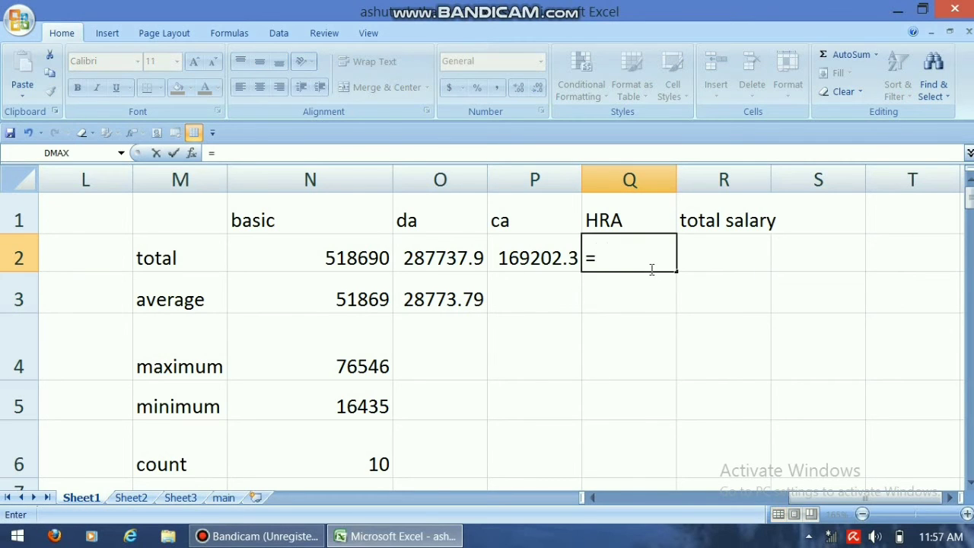
pyautogui.write('dsum(')
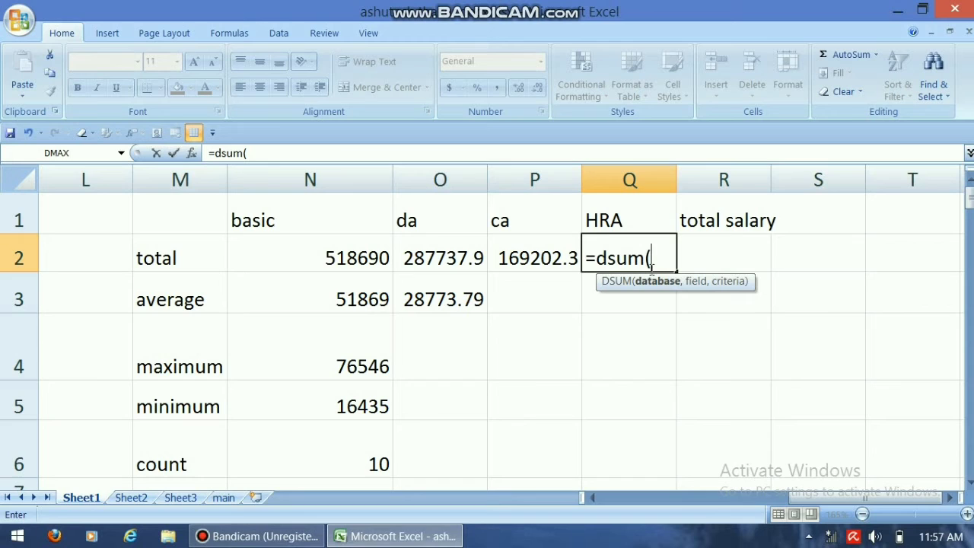
pyautogui.write('a1:i126')
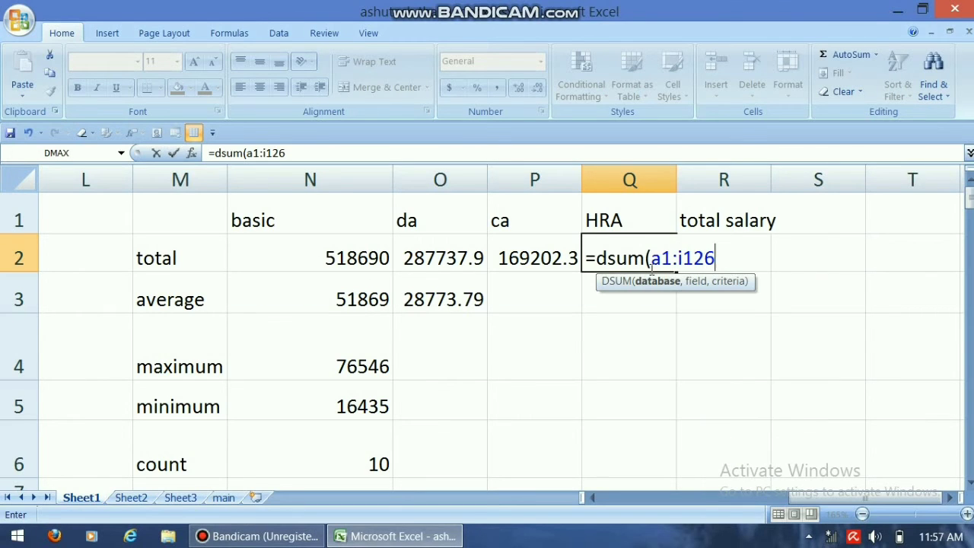
pyautogui.write(',')
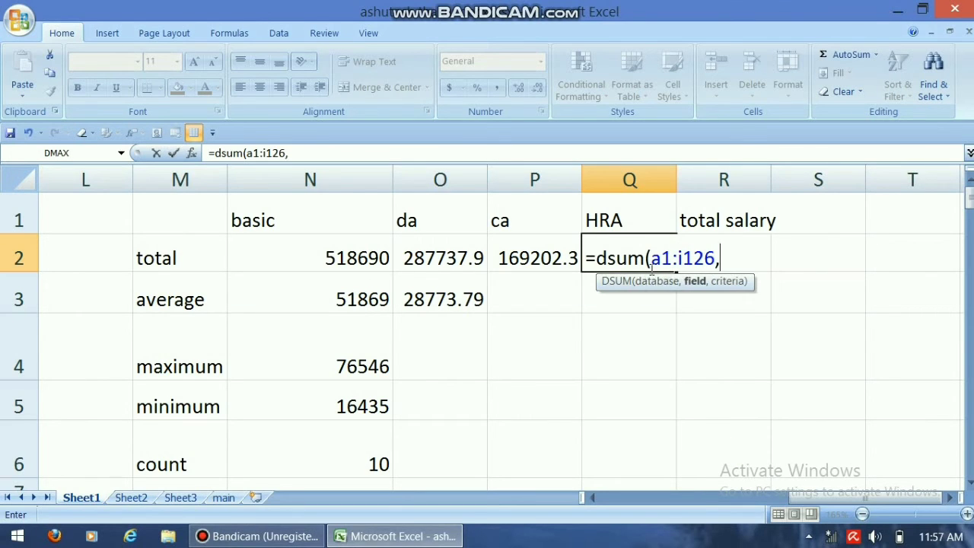
pyautogui.write('8,')
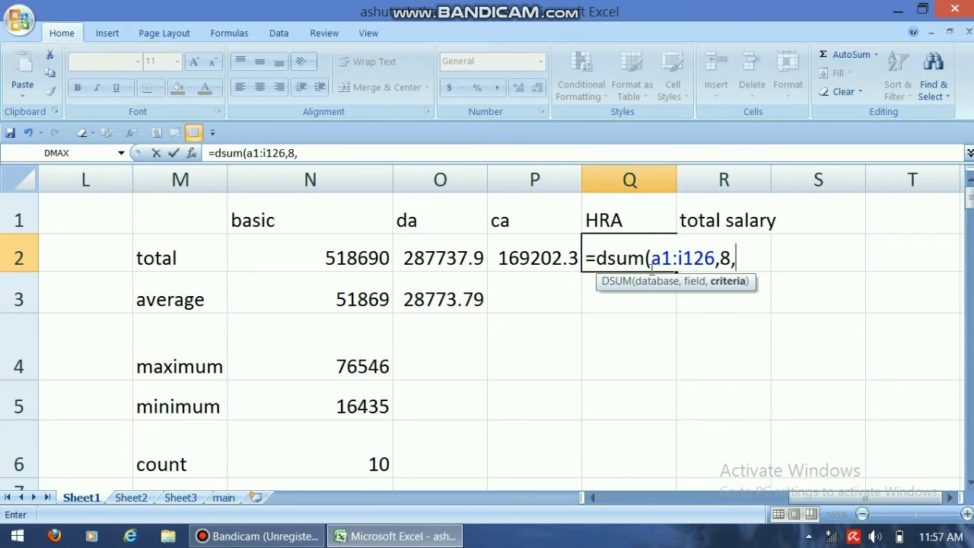
pyautogui.write('k1:k2)')
pyautogui.press('Return')
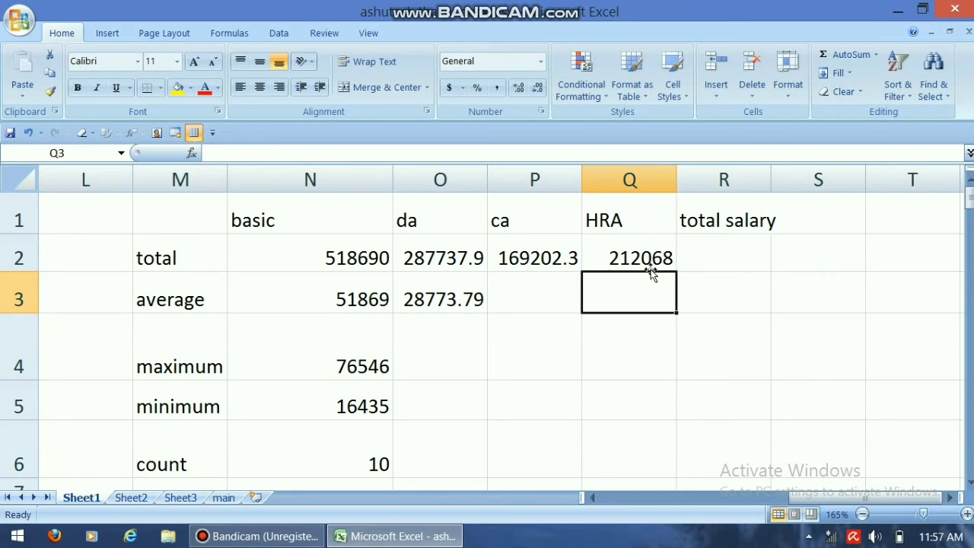
pyautogui.click(552, 245)
pyautogui.click(667, 258)
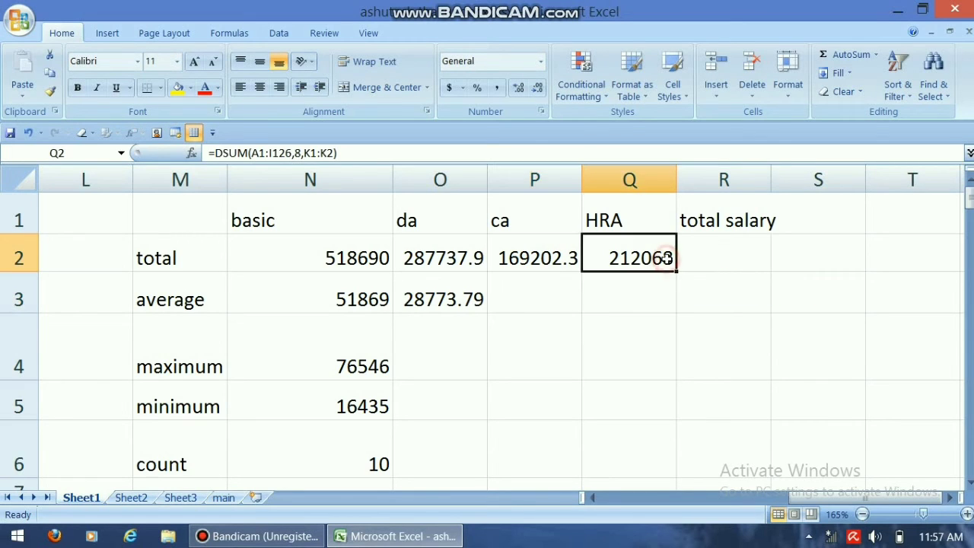
# Step: Enter the formula =dsum(a1:i126,9,k1:k2) in cell R2 for the total salary column's total
pyautogui.click(757, 251)
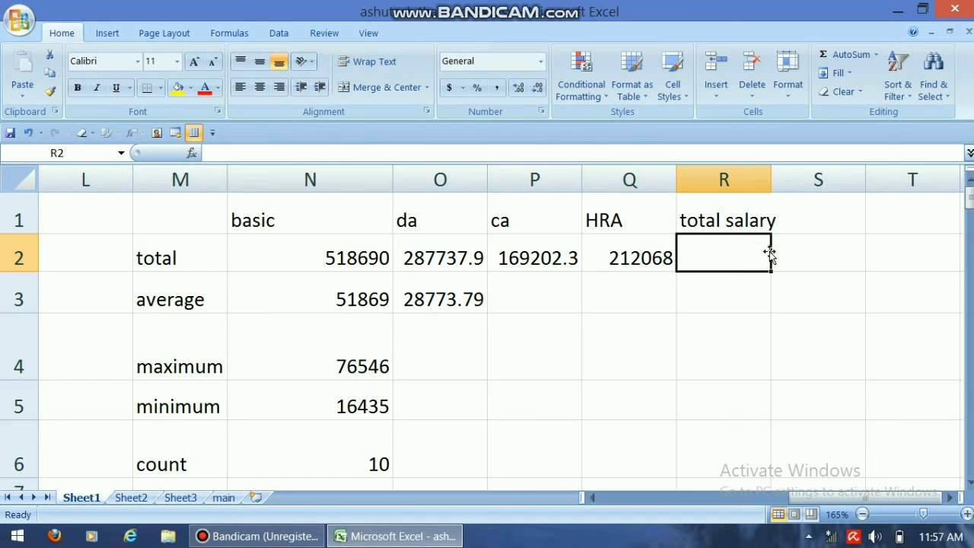
pyautogui.write('=ds')
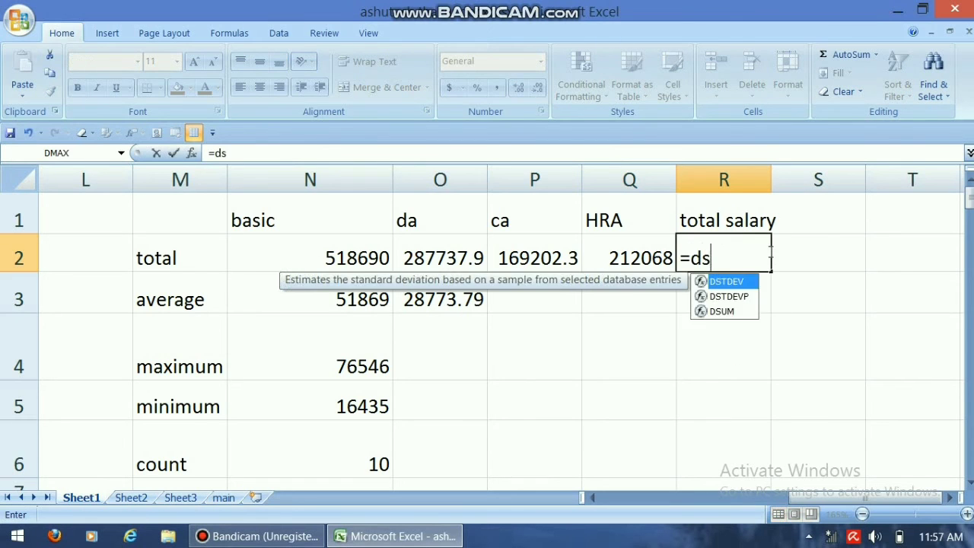
pyautogui.write('um(')
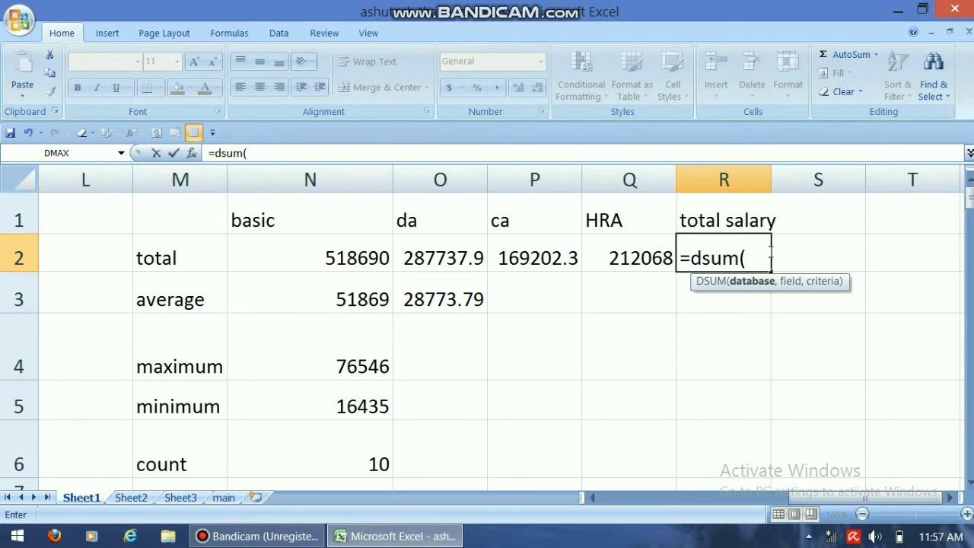
pyautogui.write('a1:i12')
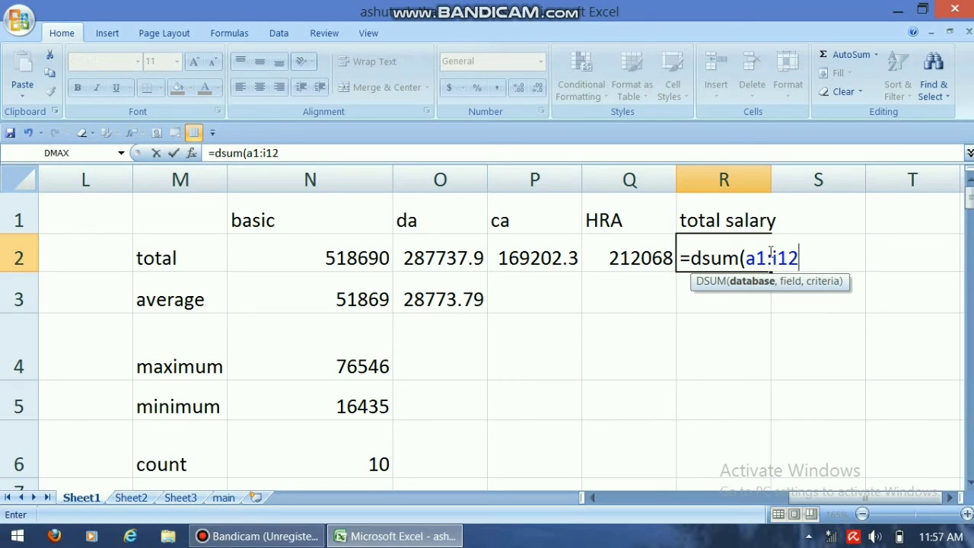
pyautogui.write('6,')
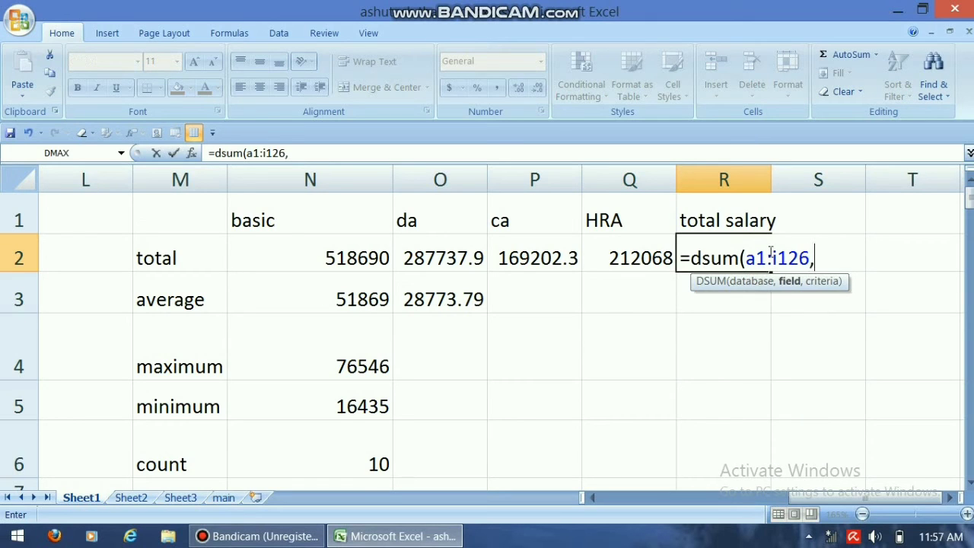
pyautogui.write('9,k1:')
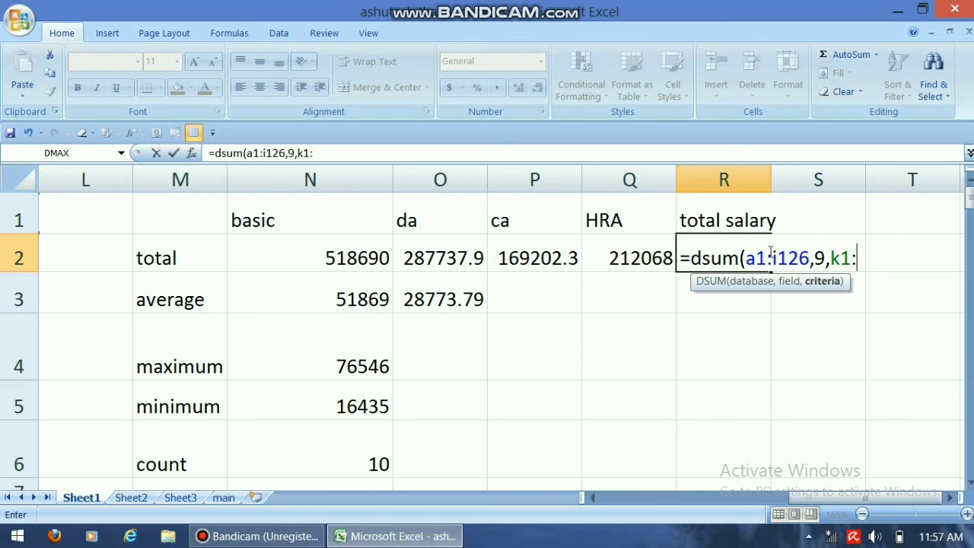
pyautogui.write('k2)')
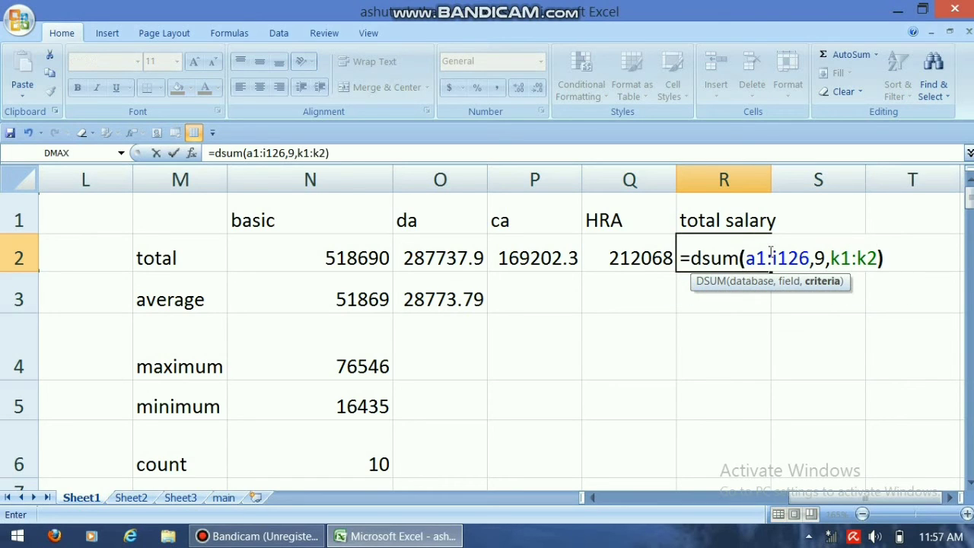
pyautogui.press('Return')
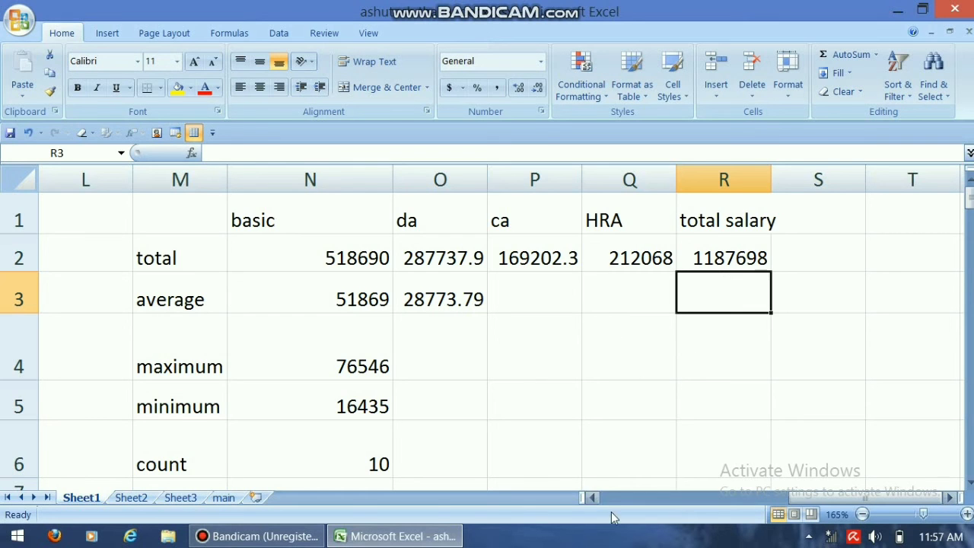
# Step: Change the dept criterion in cell K2 to accounts
pyautogui.moveTo(811, 507); pyautogui.dragTo(692, 509)
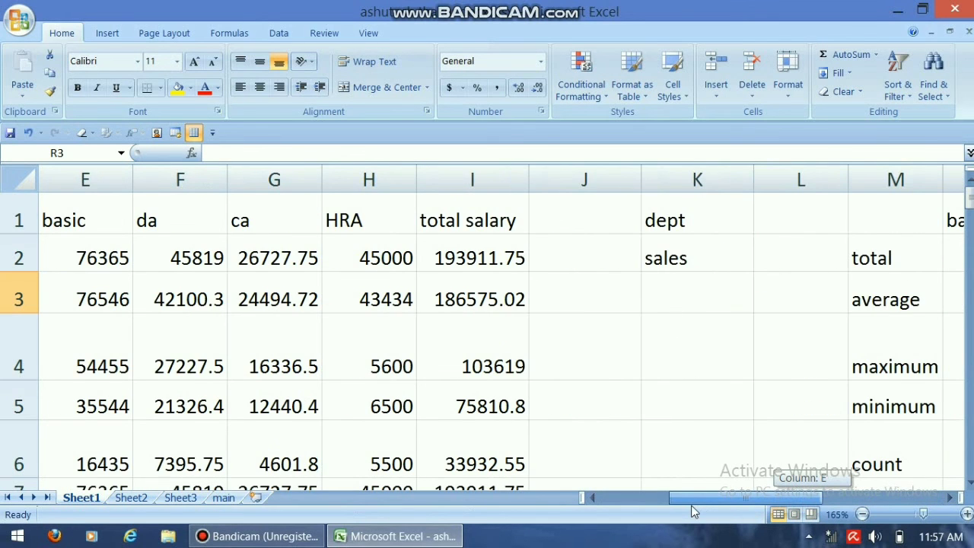
pyautogui.click(950, 497)
pyautogui.click(950, 497)
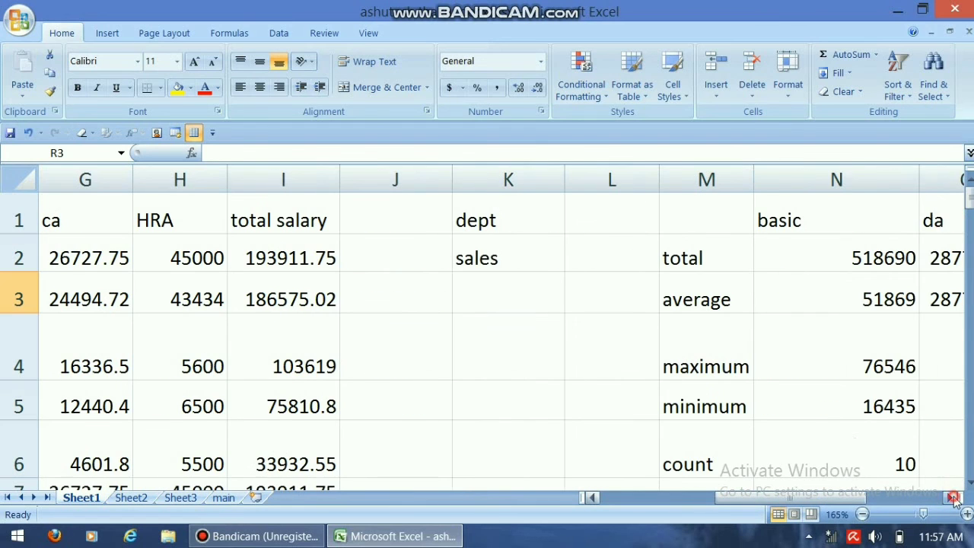
pyautogui.click(506, 258)
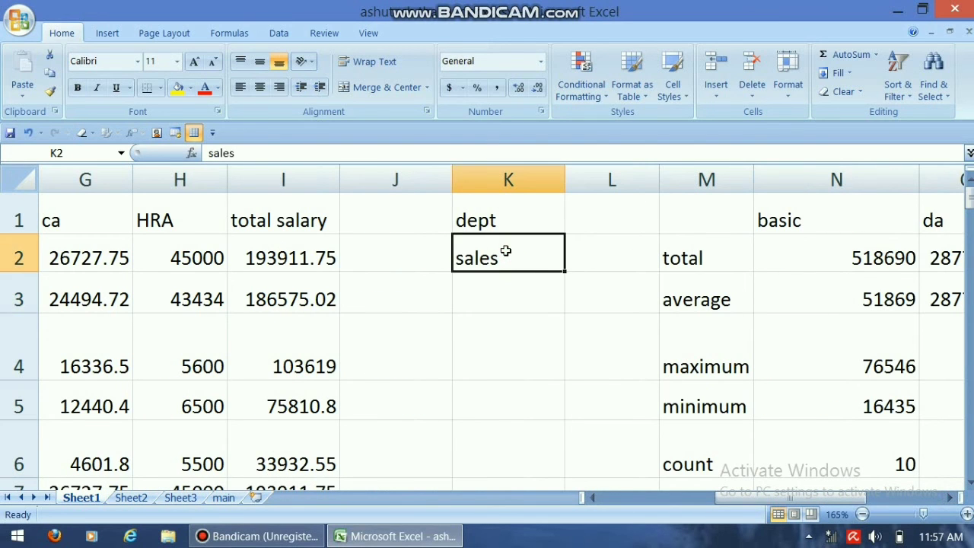
pyautogui.write('acco')
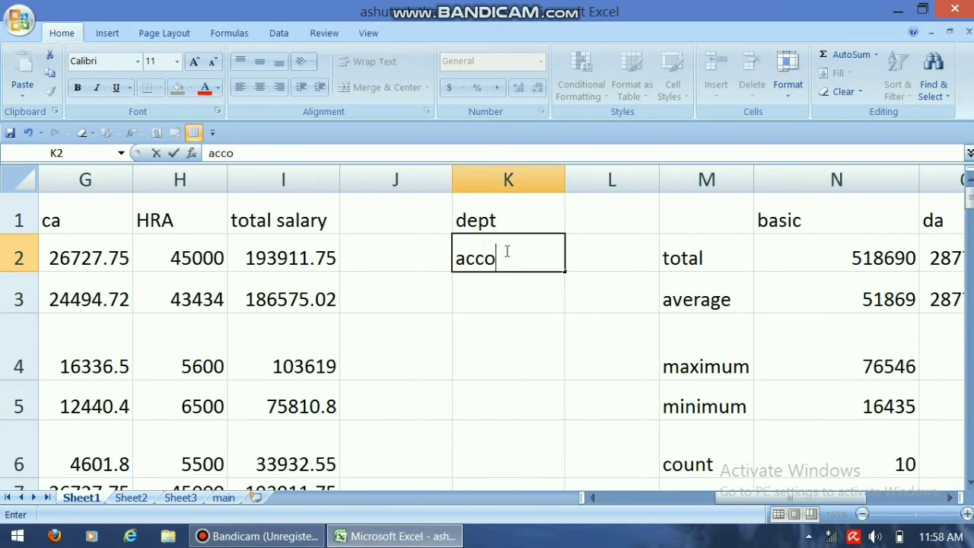
pyautogui.write('unts')
pyautogui.click(951, 498)
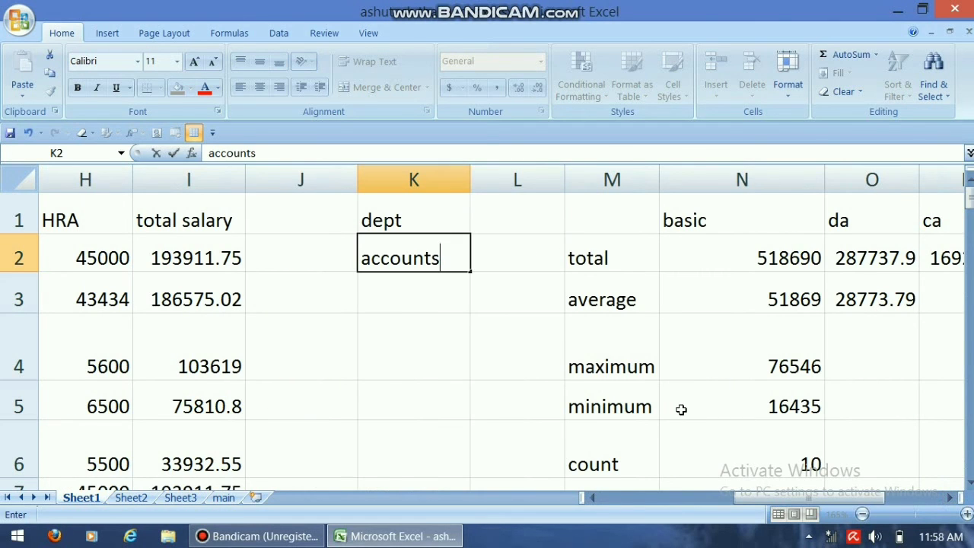
pyautogui.press('Return')
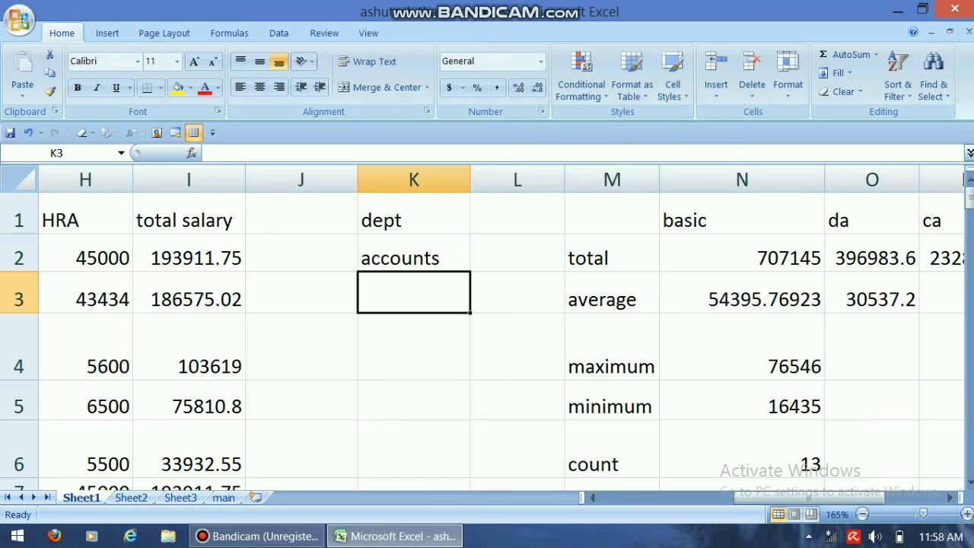
# Step: Set the dept criterion in cell K2 to mkt
pyautogui.click(423, 262)
pyautogui.write('mkt')
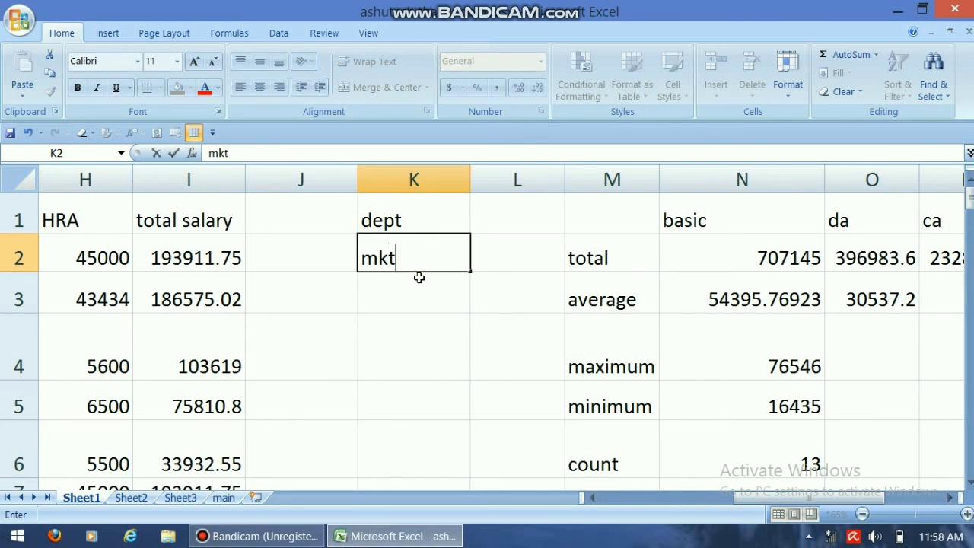
pyautogui.press('Return')
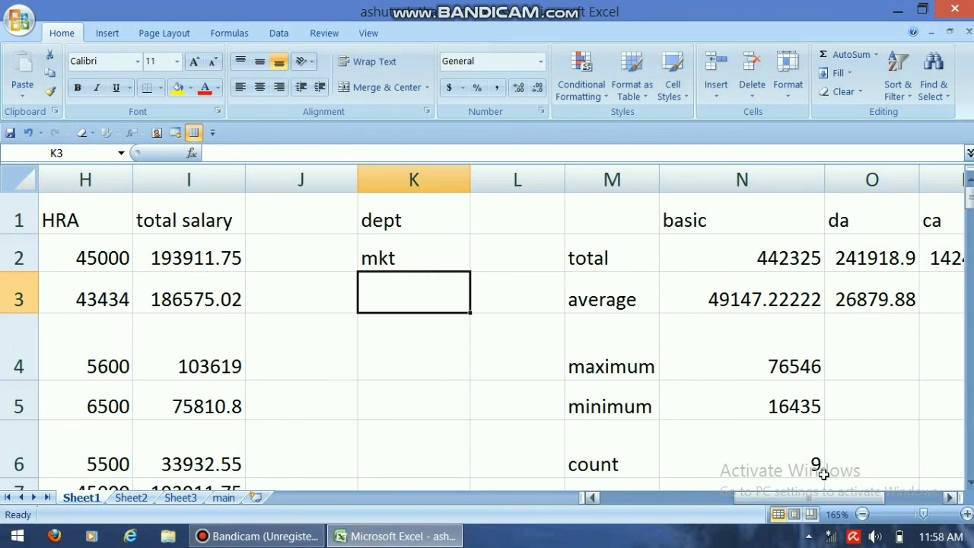
# Step: Examine the recalculated count, total, average, maximum and minimum of the basic column and the da column's total and average
pyautogui.click(797, 461)
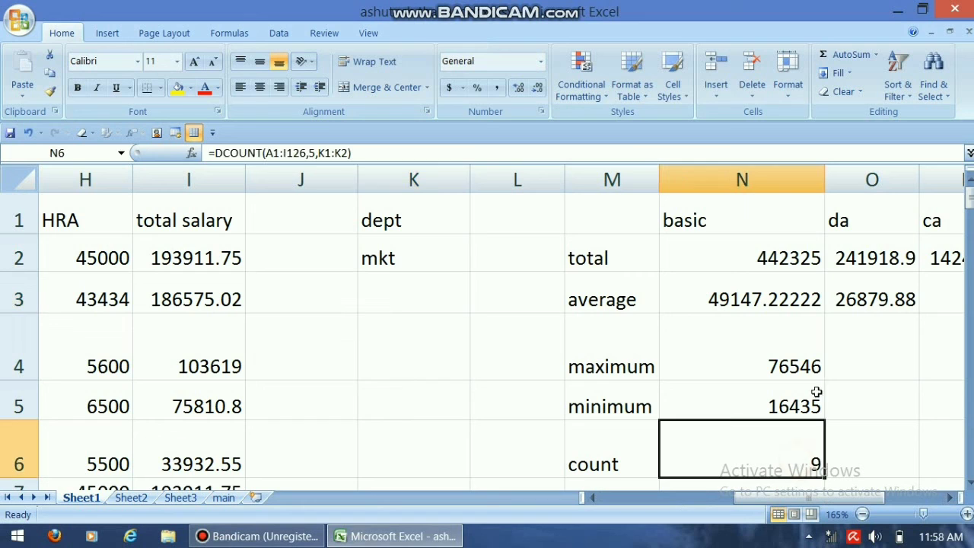
pyautogui.click(772, 252)
pyautogui.click(785, 299)
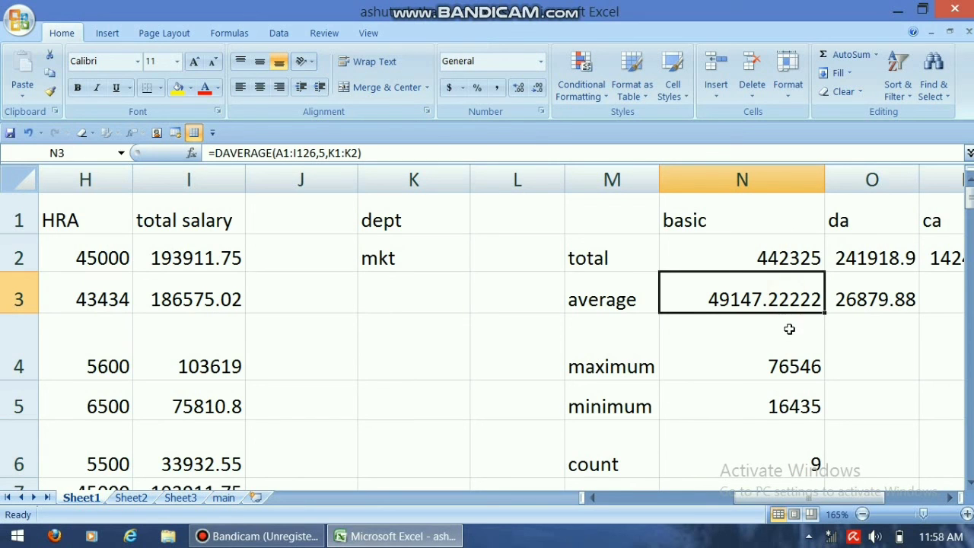
pyautogui.click(790, 369)
pyautogui.click(789, 395)
pyautogui.click(868, 258)
pyautogui.click(880, 298)
pyautogui.click(879, 347)
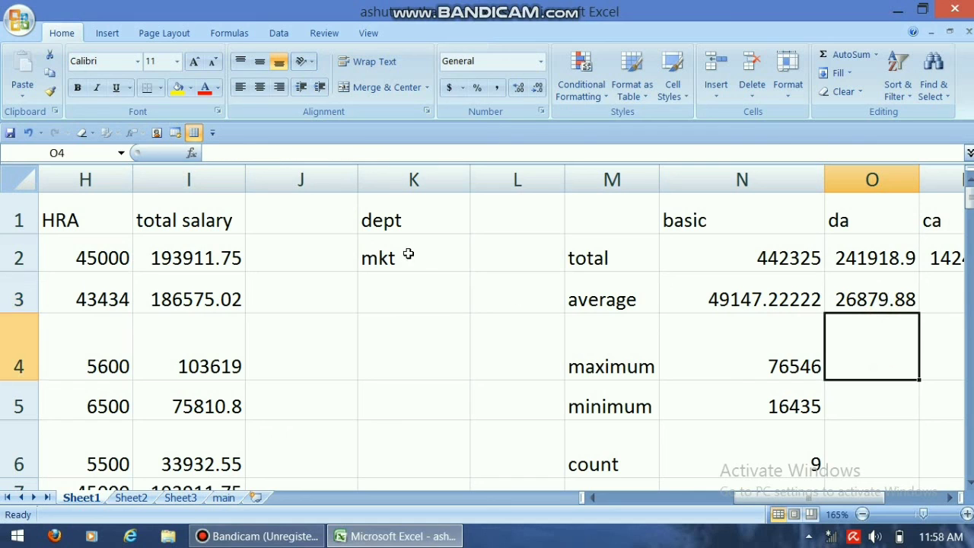